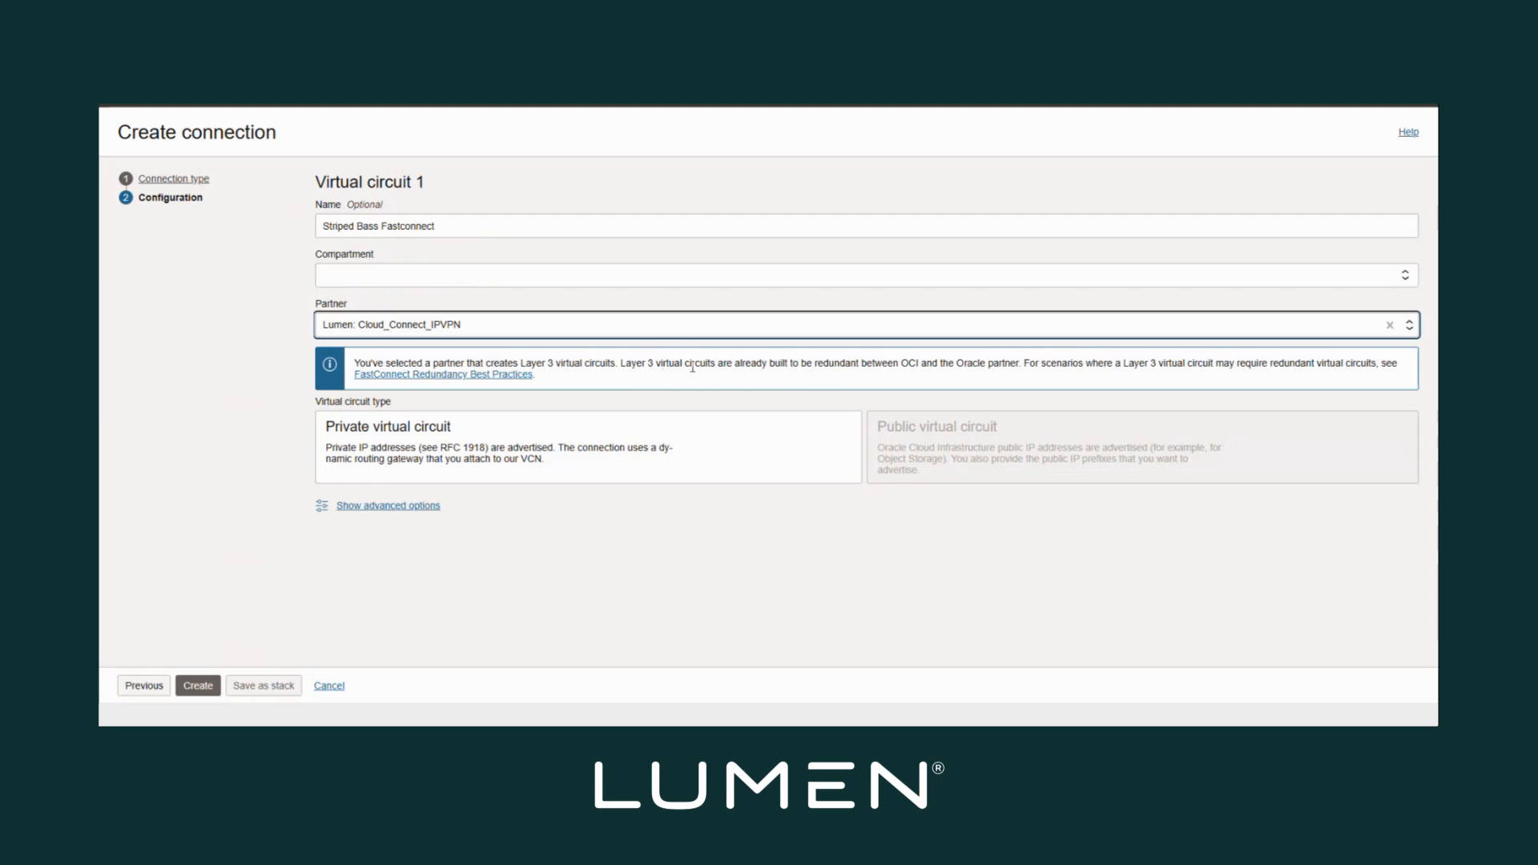
- Choose a private virtual circuit for the connection and assign Striped Bass DRG as its dynamic routing gateway
drag(815, 363, 916, 365)
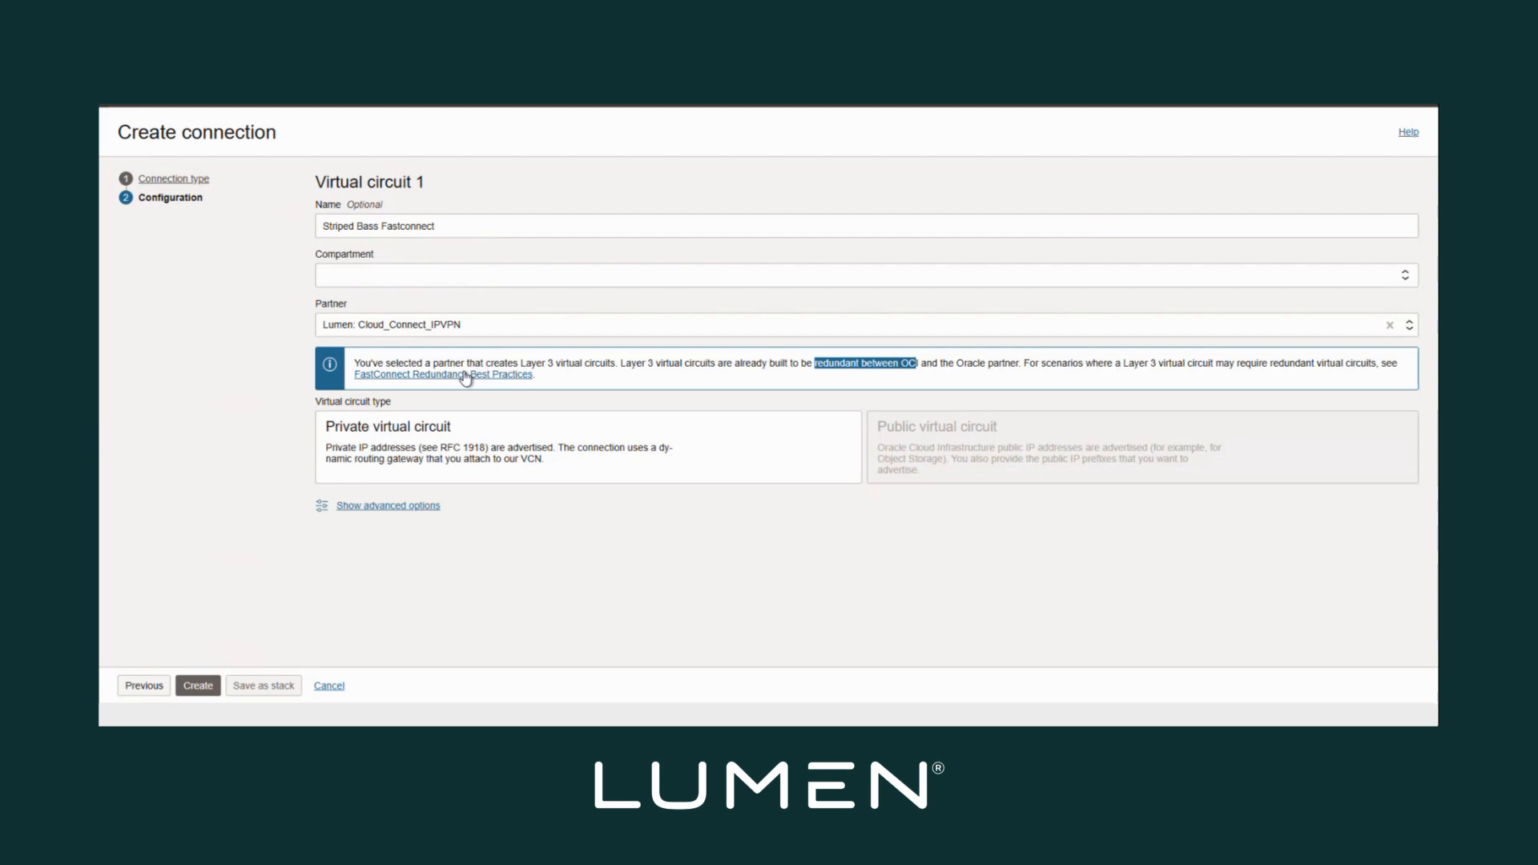
click(473, 440)
scroll(473, 440, down, 3)
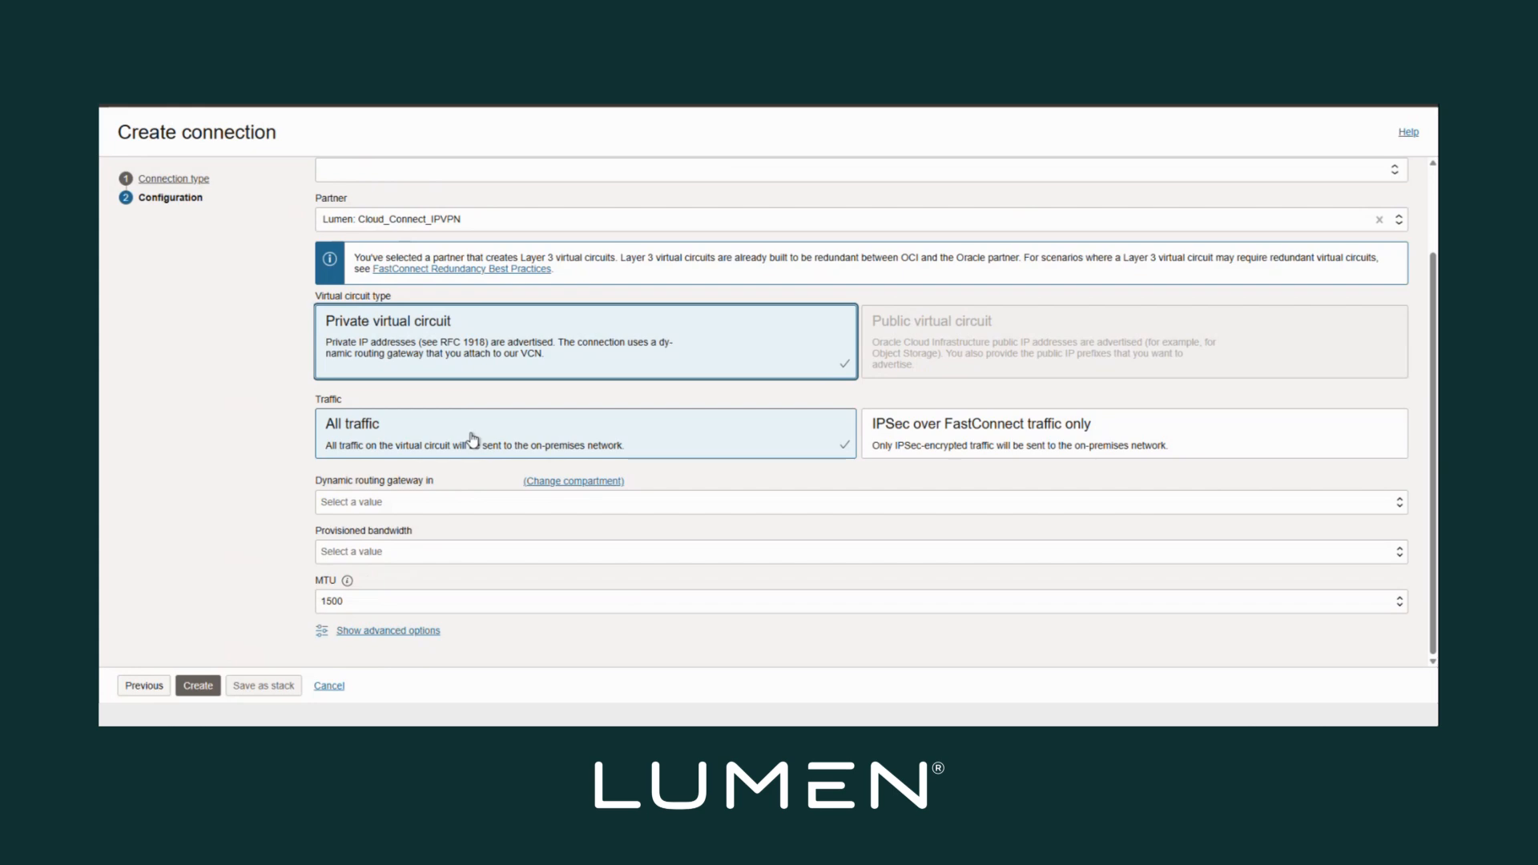
click(402, 503)
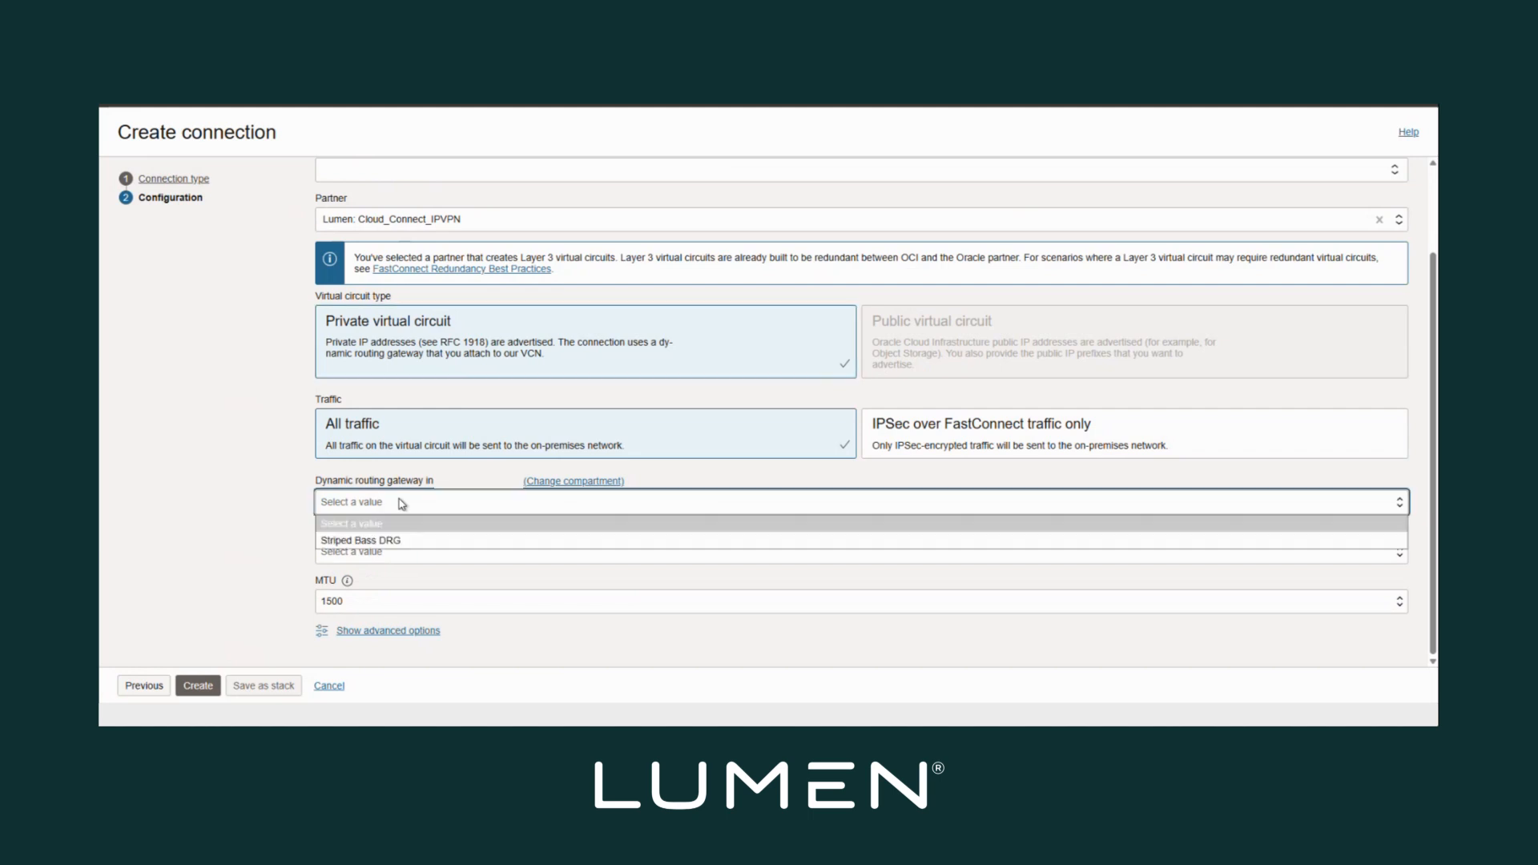
click(384, 540)
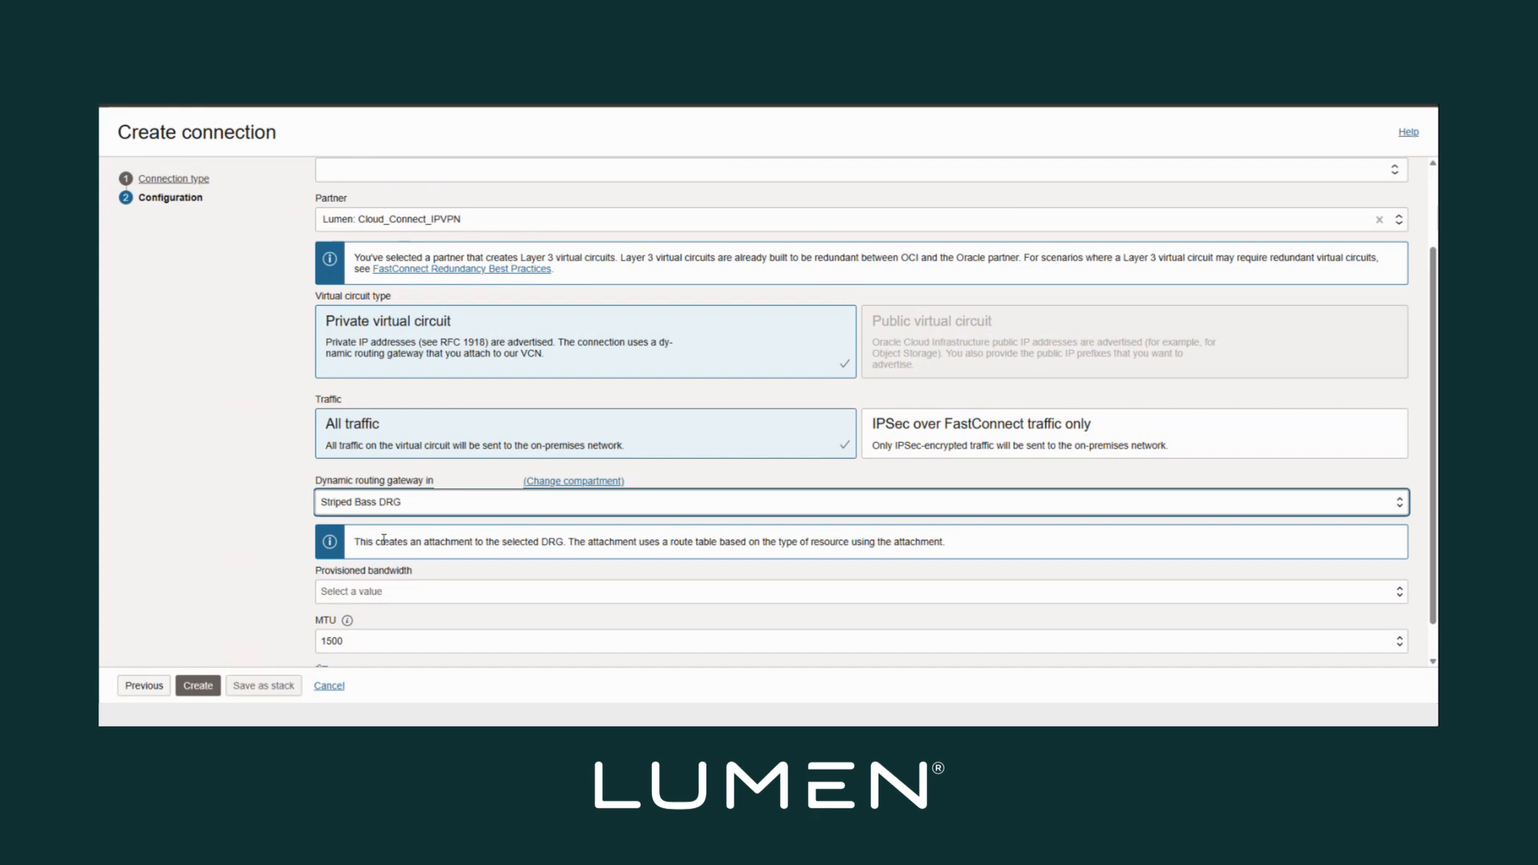
- Set the provisioned bandwidth to 2 Gbps, create the connection and close the provisioning summary
scroll(384, 539, down, 1)
click(379, 554)
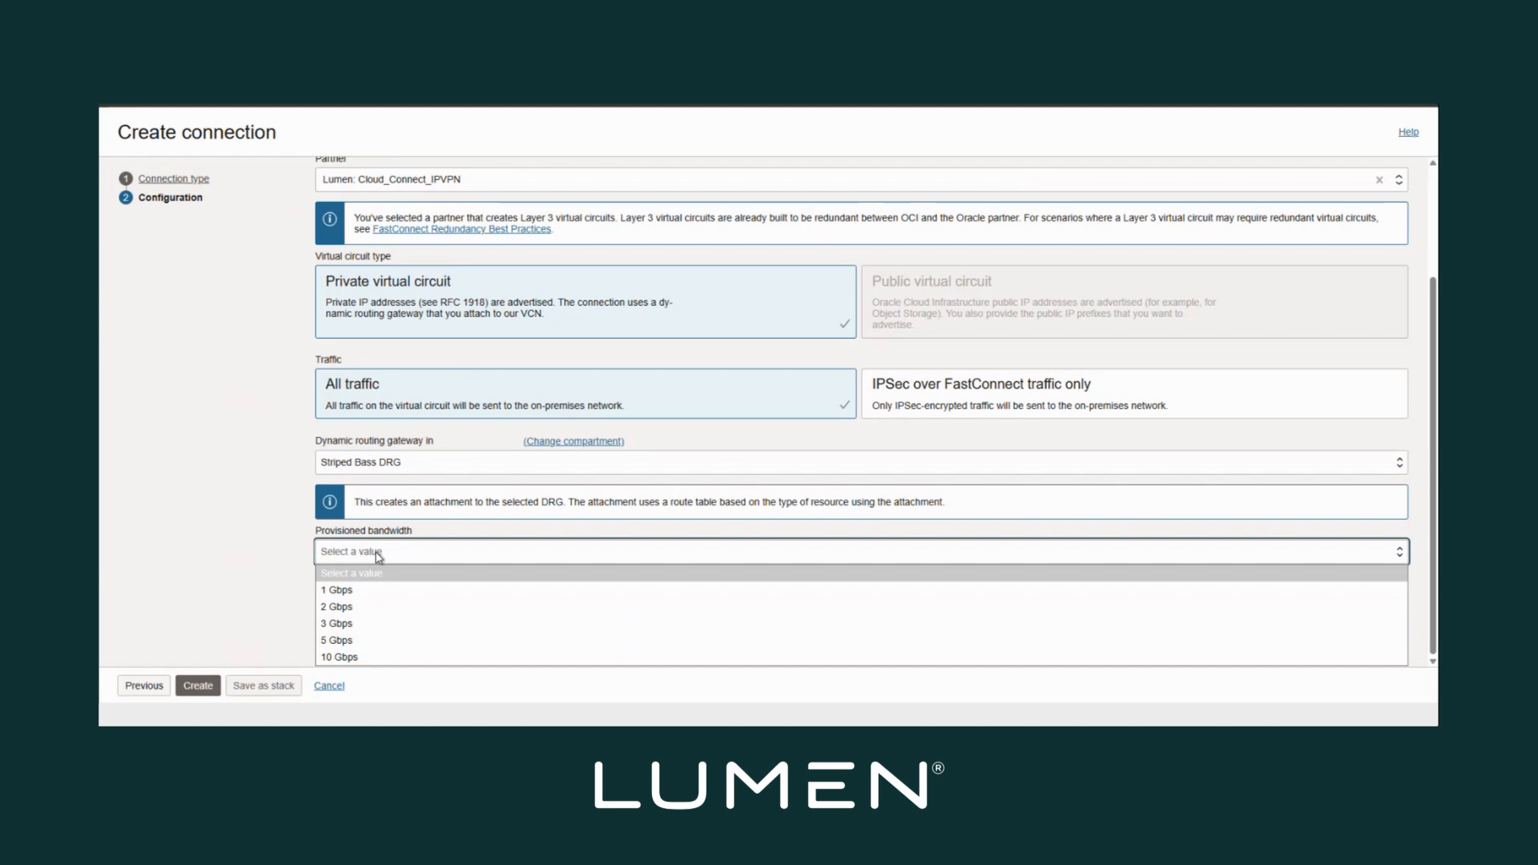
click(357, 607)
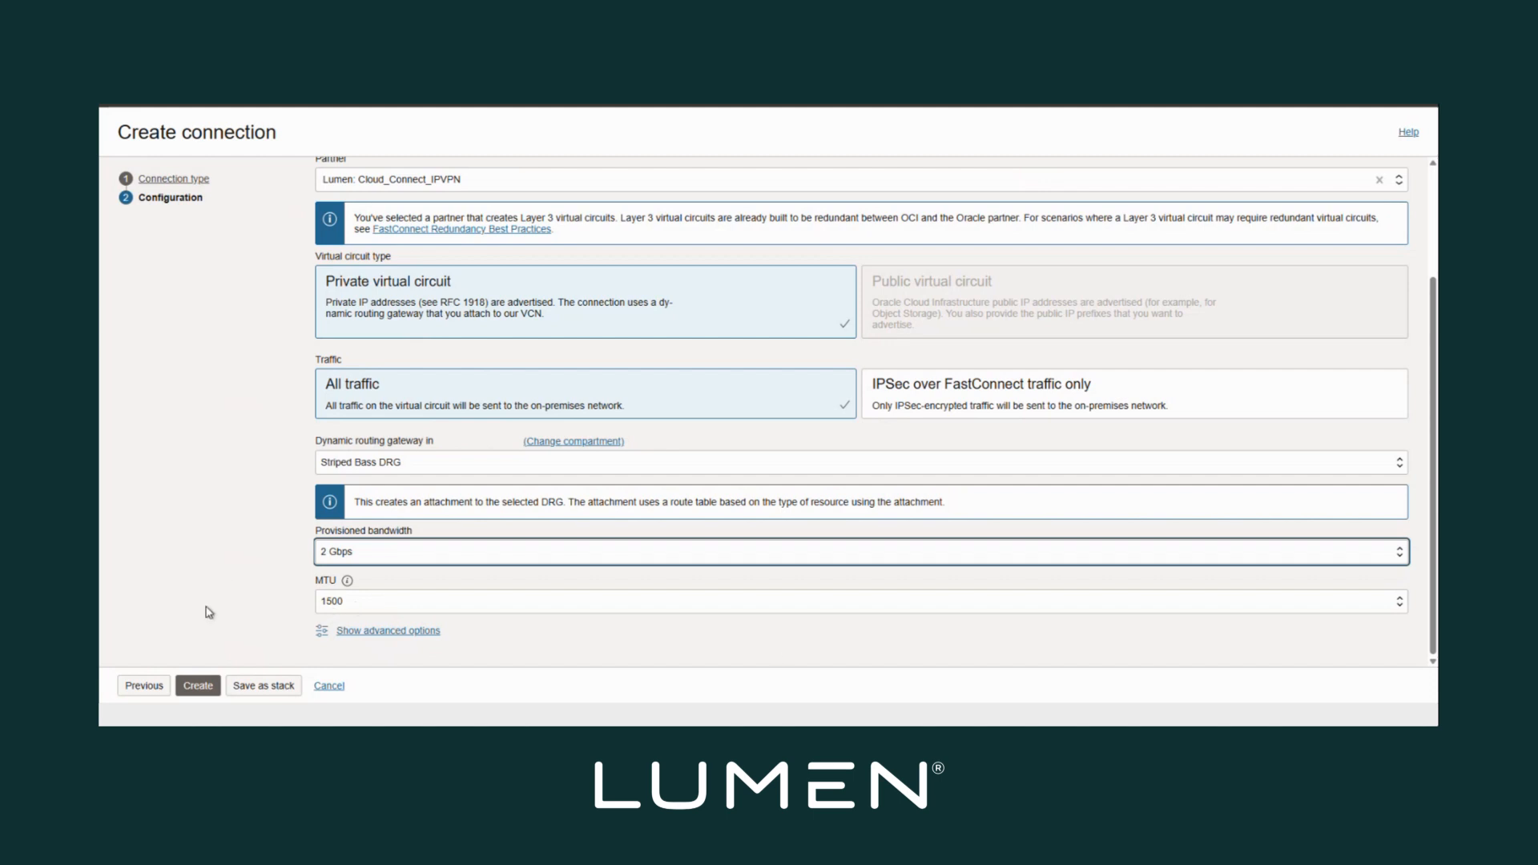
click(198, 687)
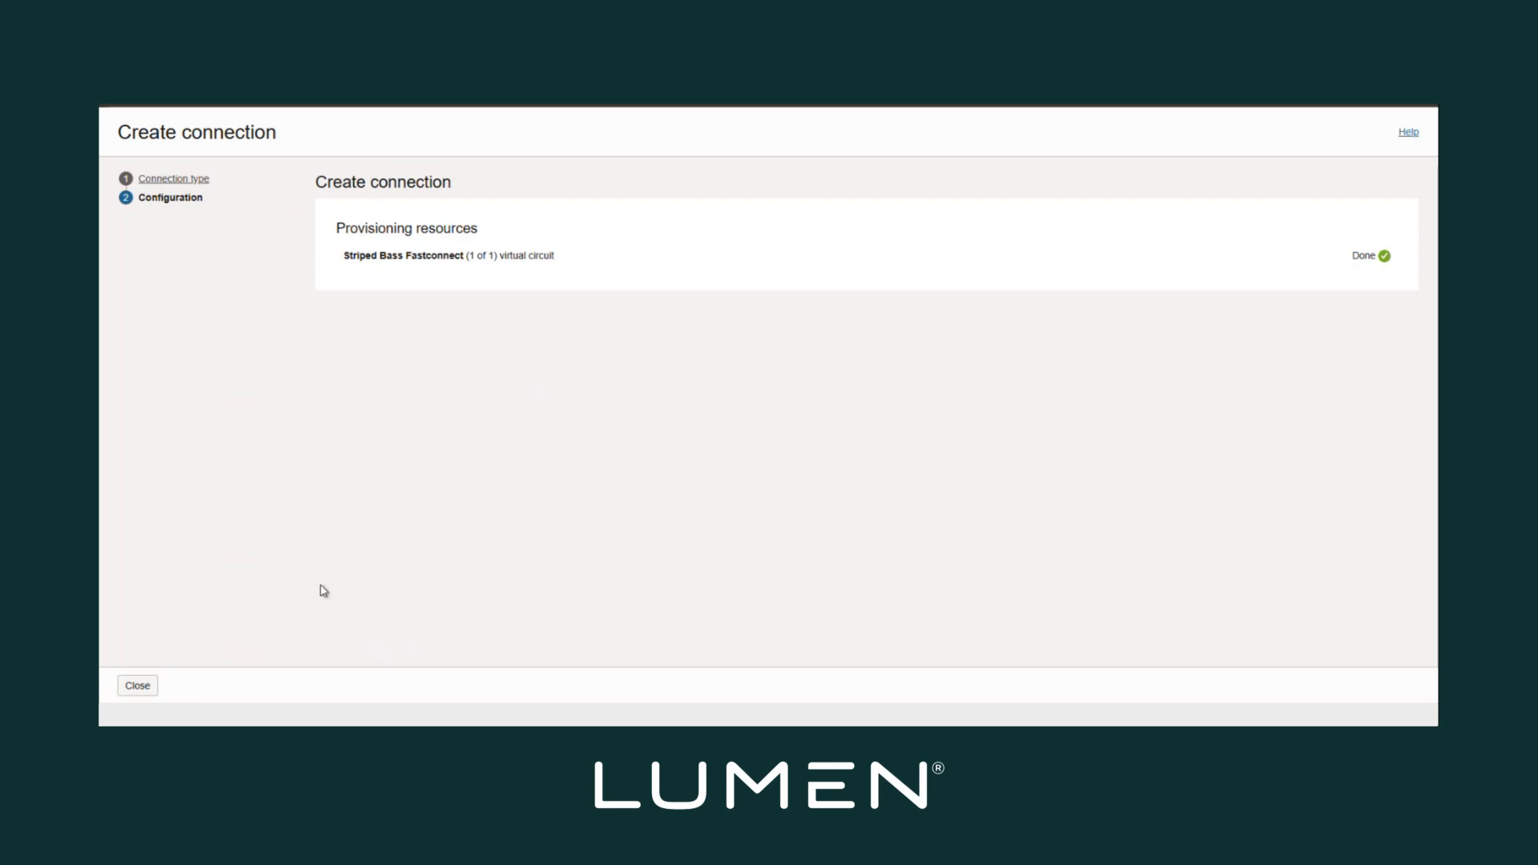
click(139, 685)
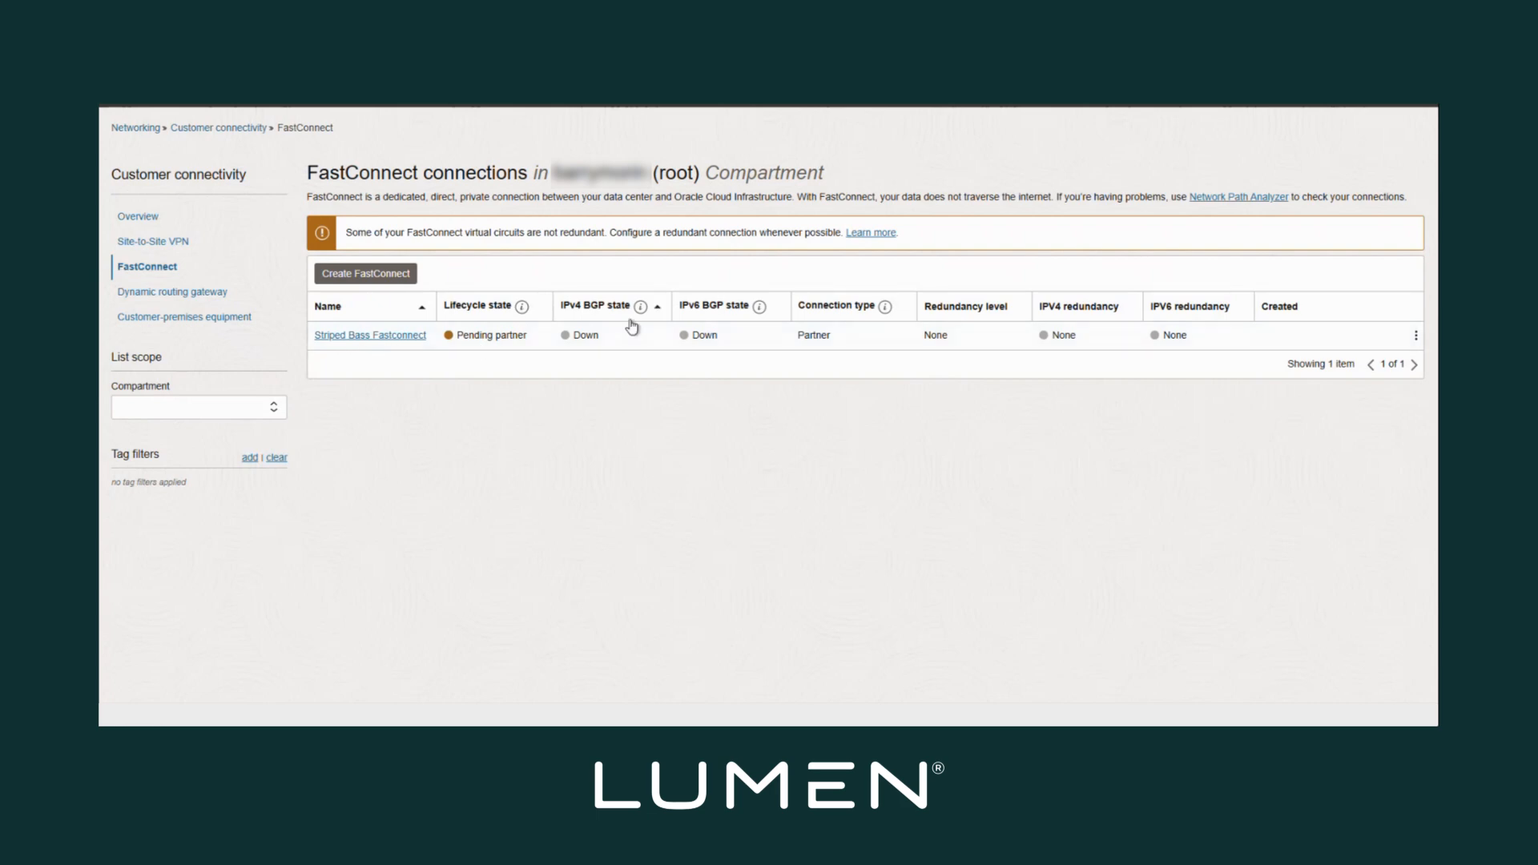
- Open the details of the Striped Bass Fastconnect connection, reveal its OCID and copy it
click(409, 336)
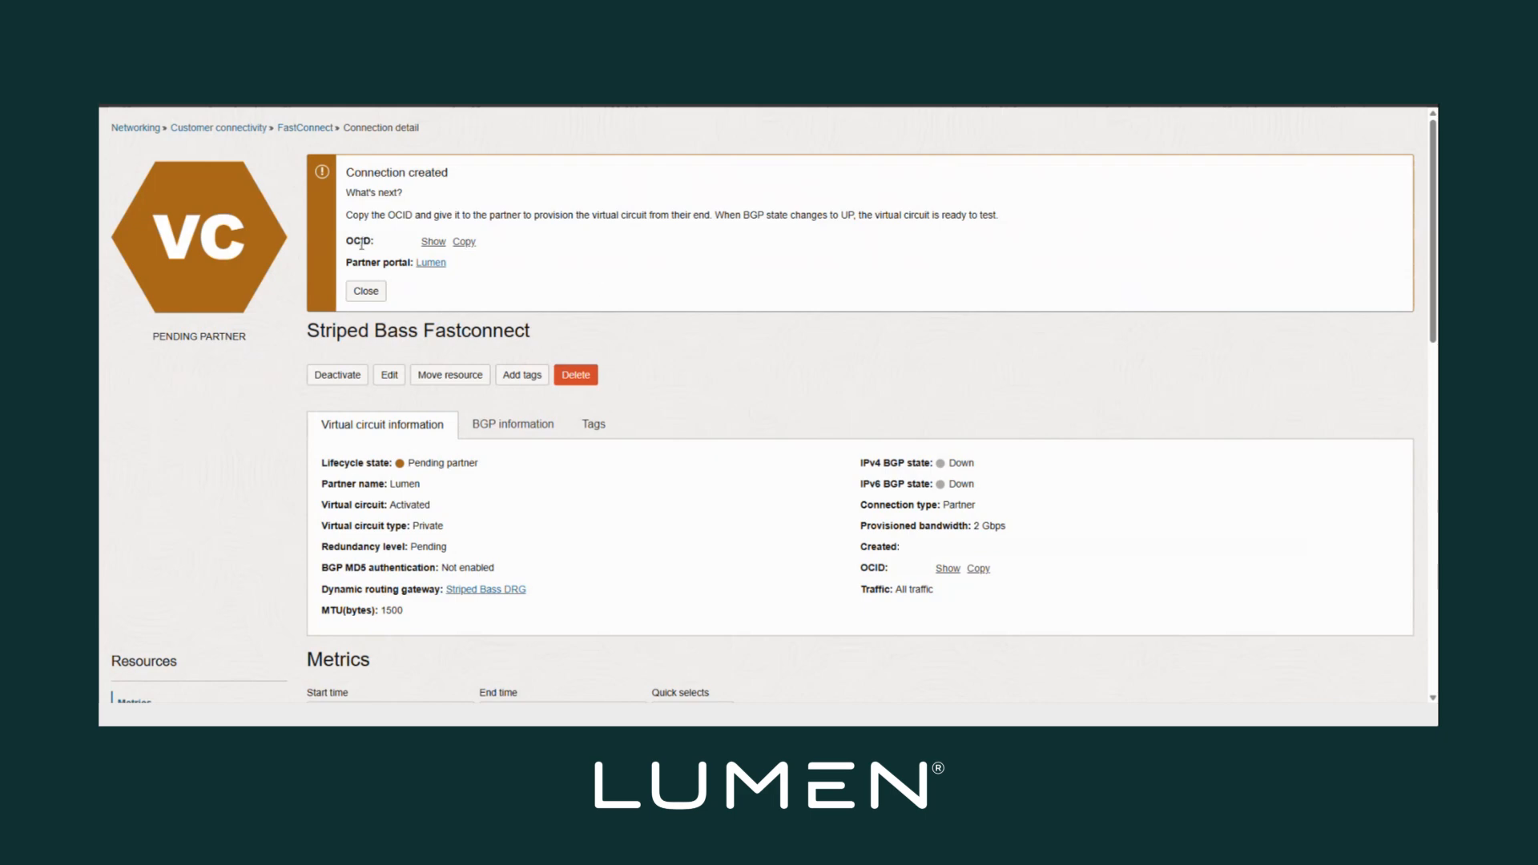
click(432, 242)
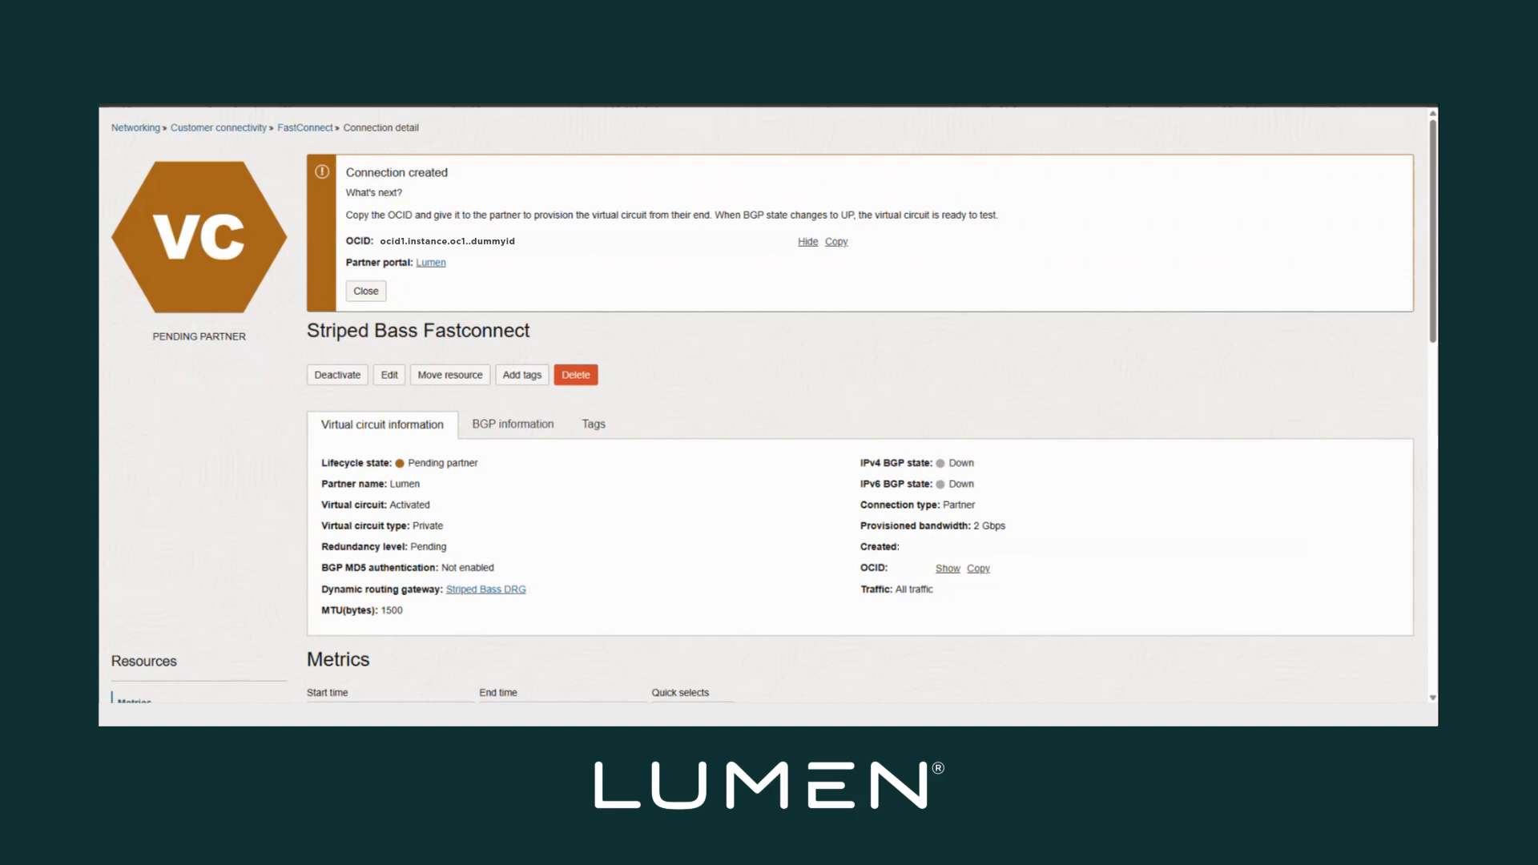
click(834, 244)
- Switch to Lumen Control Center and start adding an IP VPN On-Demand Connection service
mouse_move(183, 715)
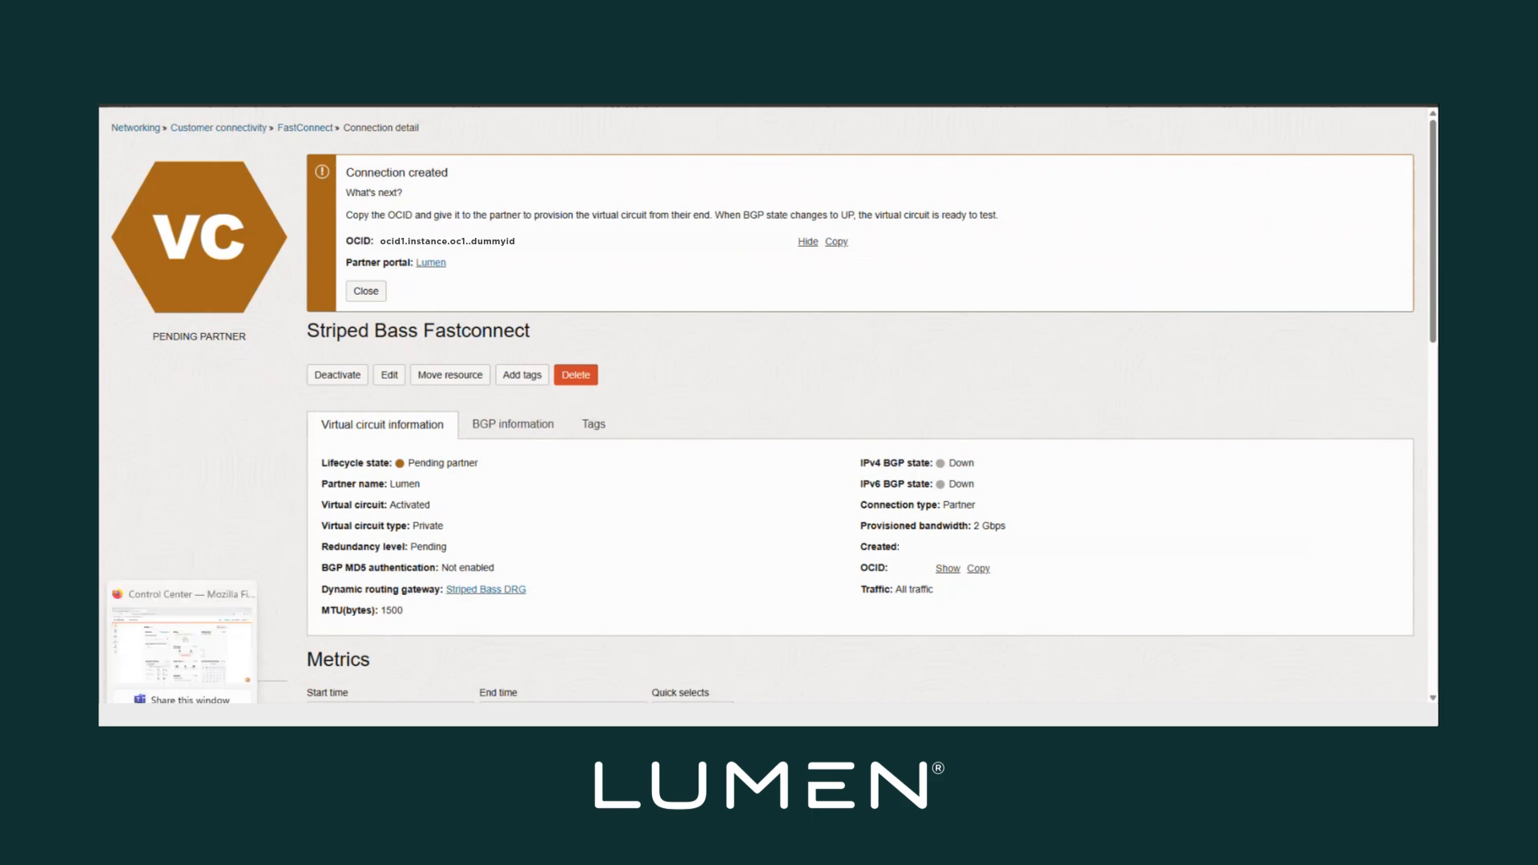
click(182, 644)
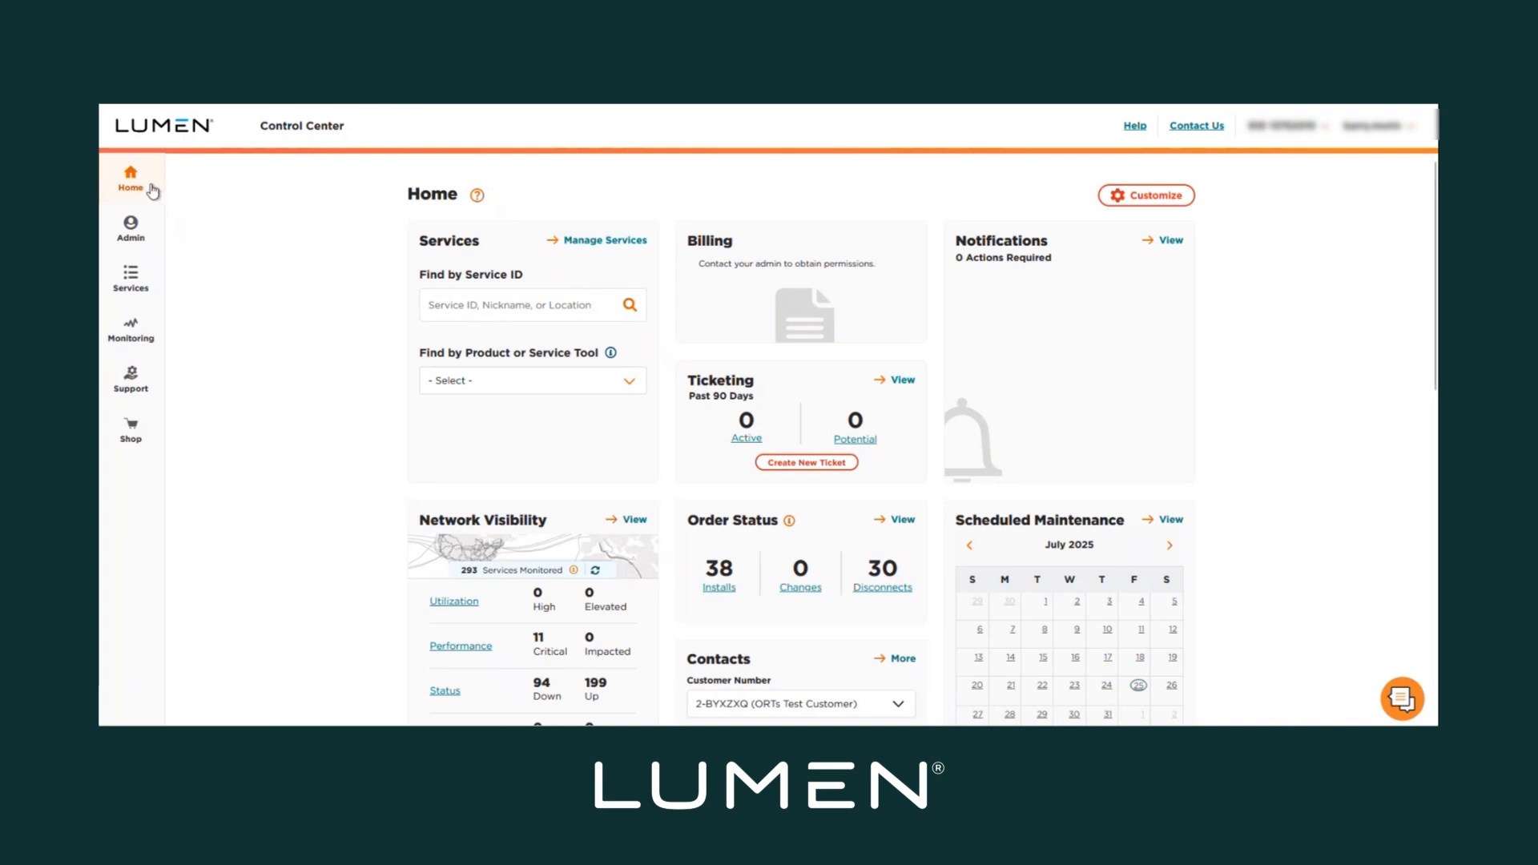
click(131, 280)
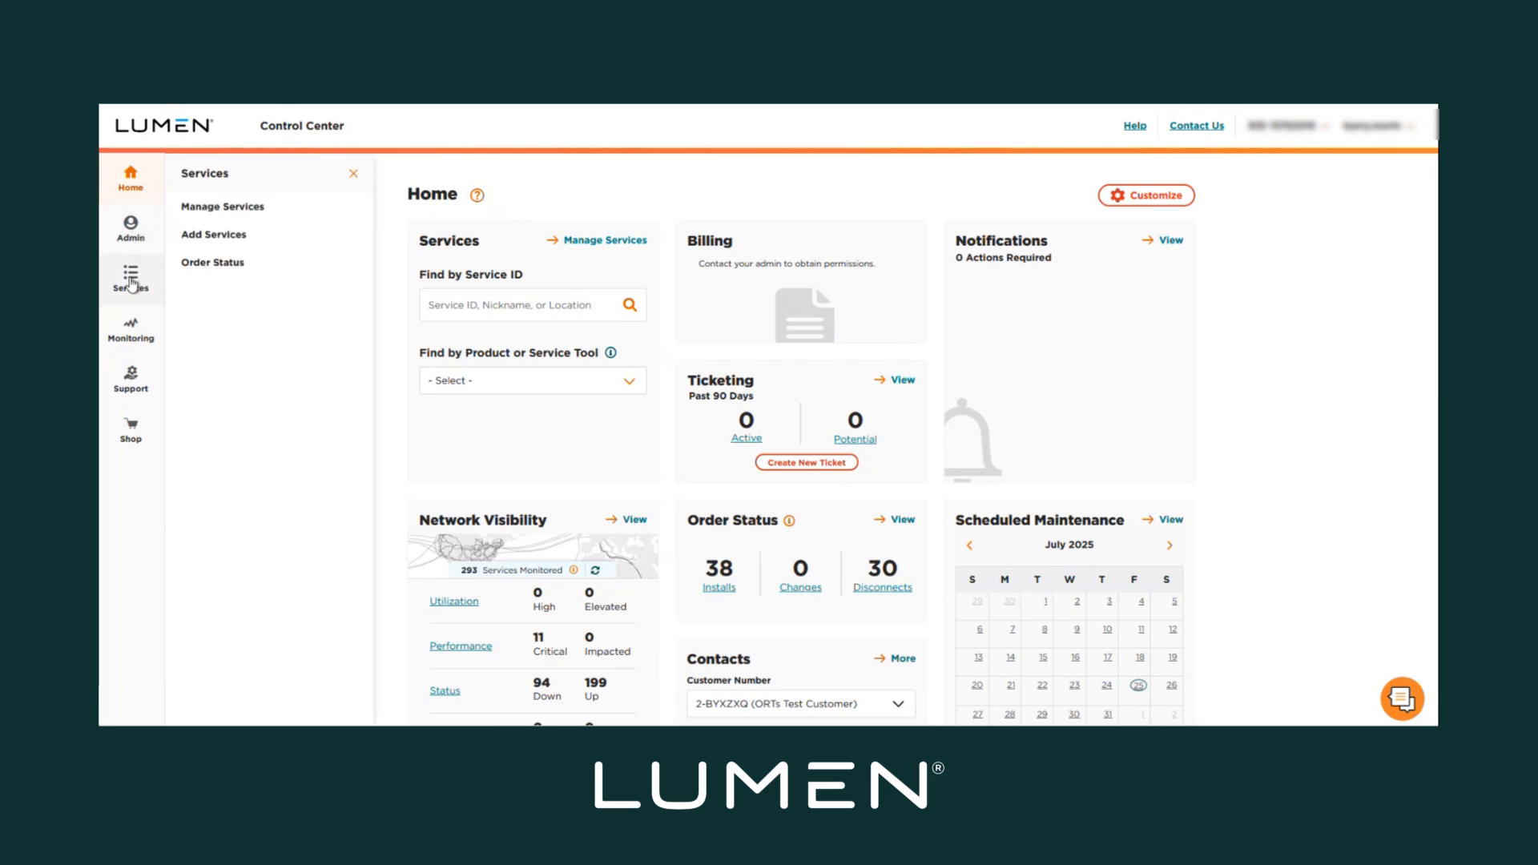
click(211, 236)
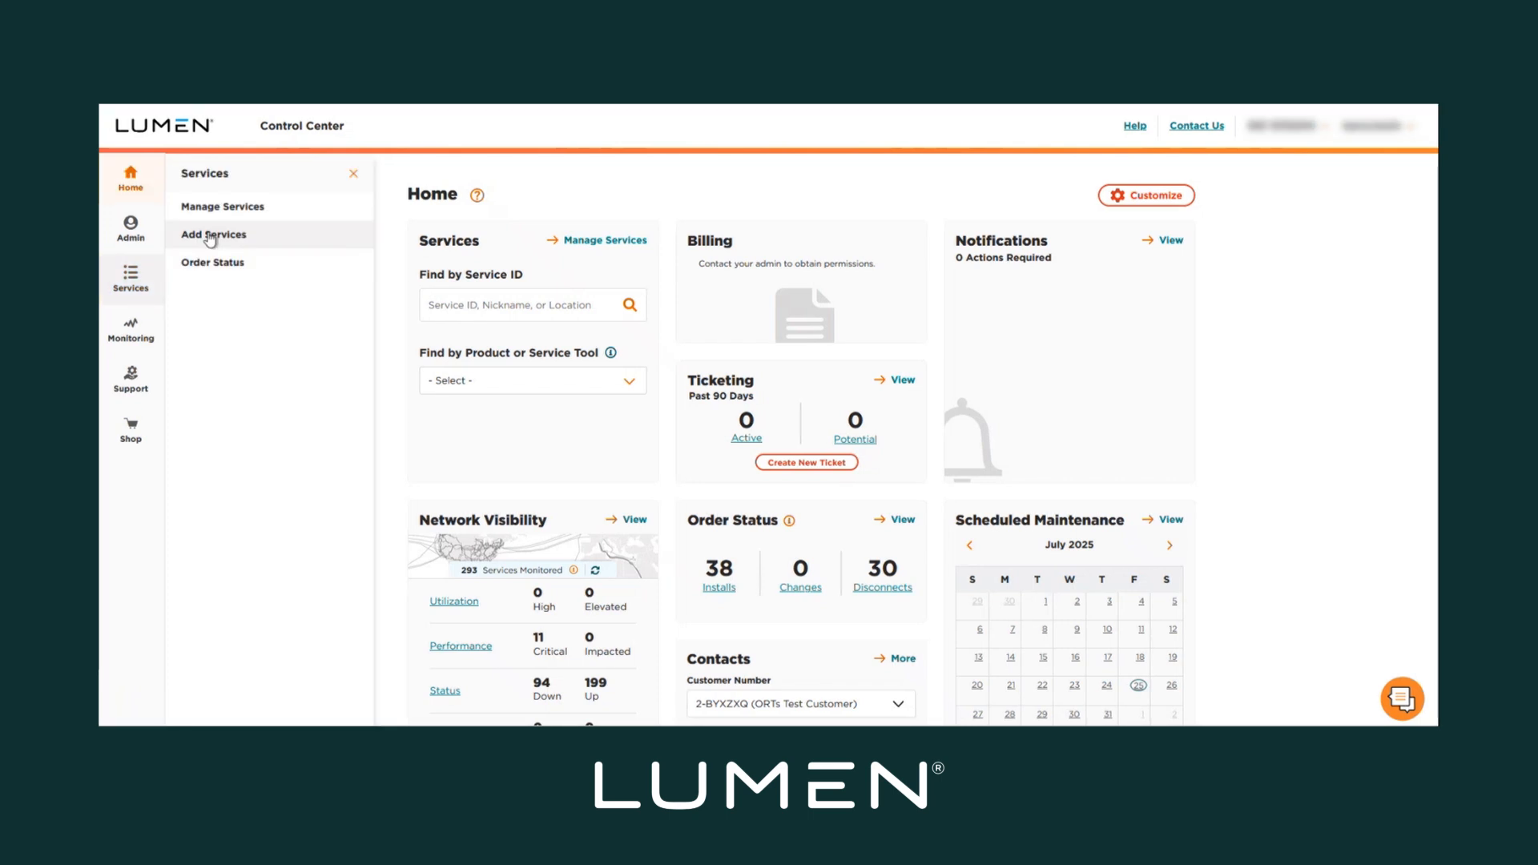
click(211, 236)
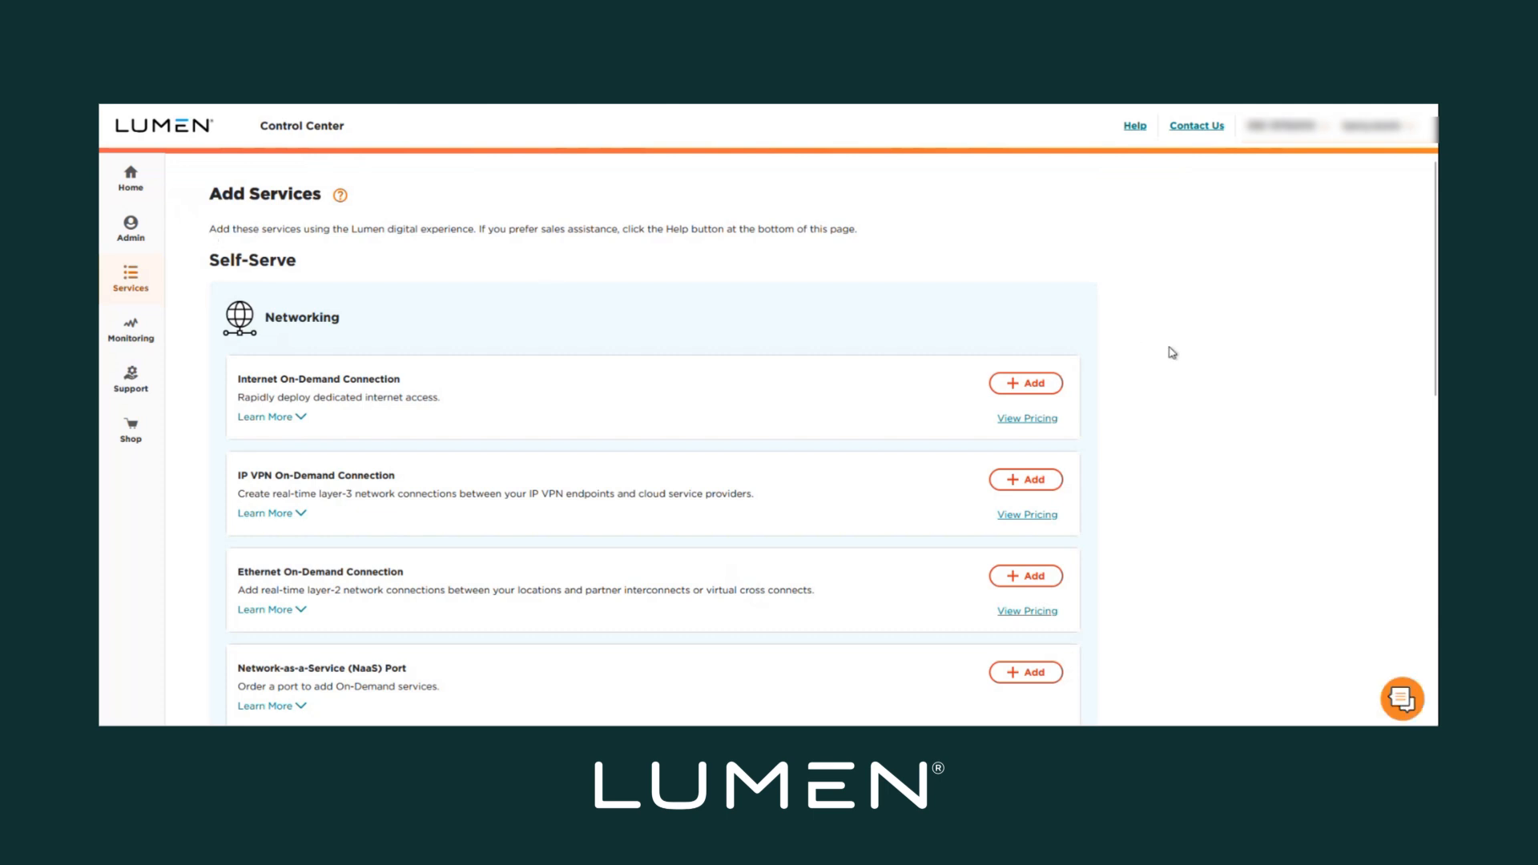
scroll(1172, 353, down, 1)
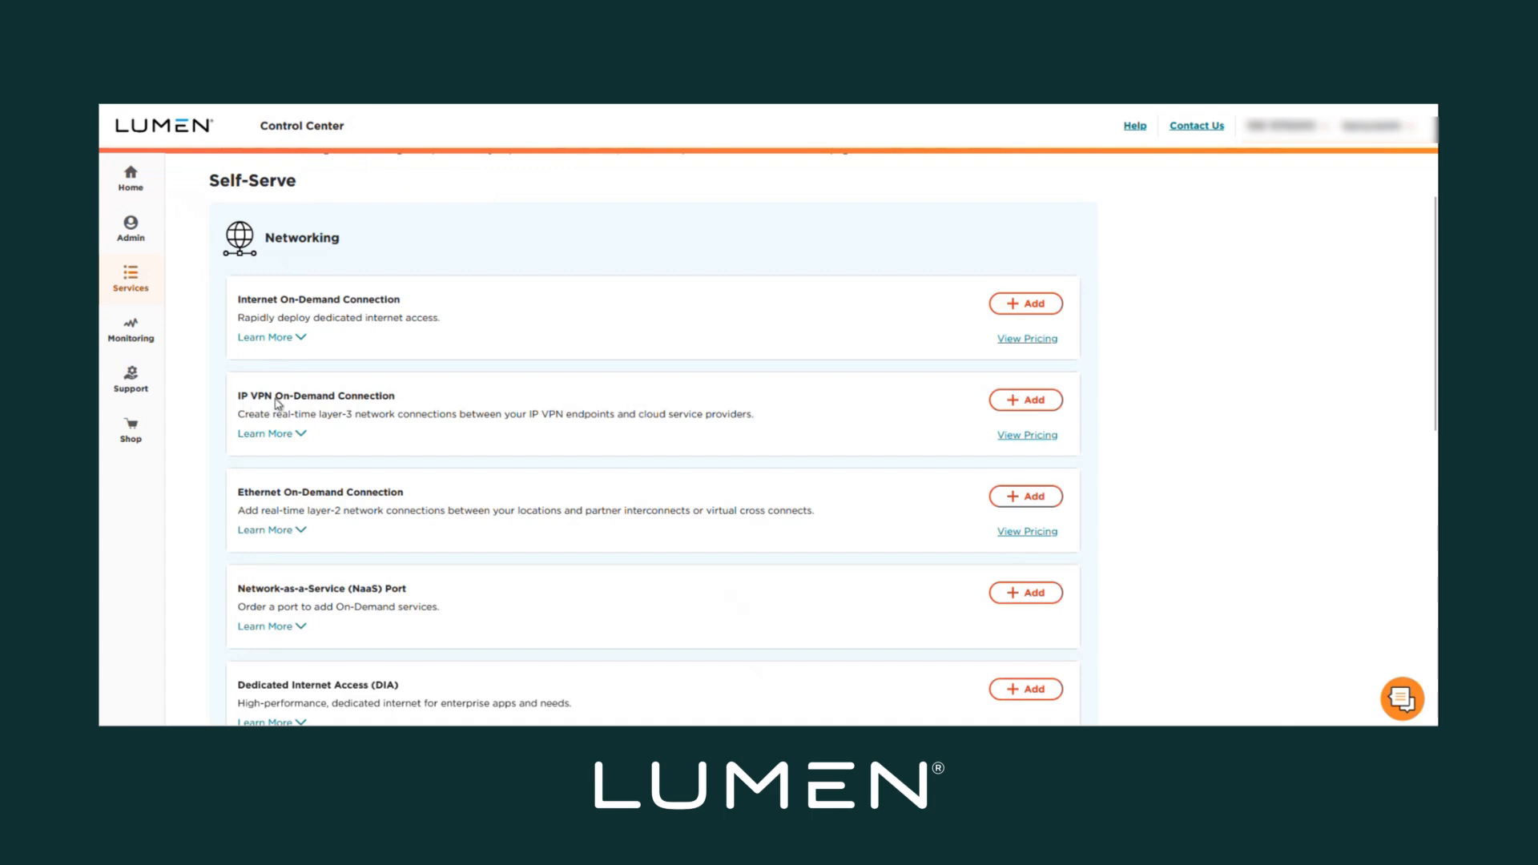
click(1015, 409)
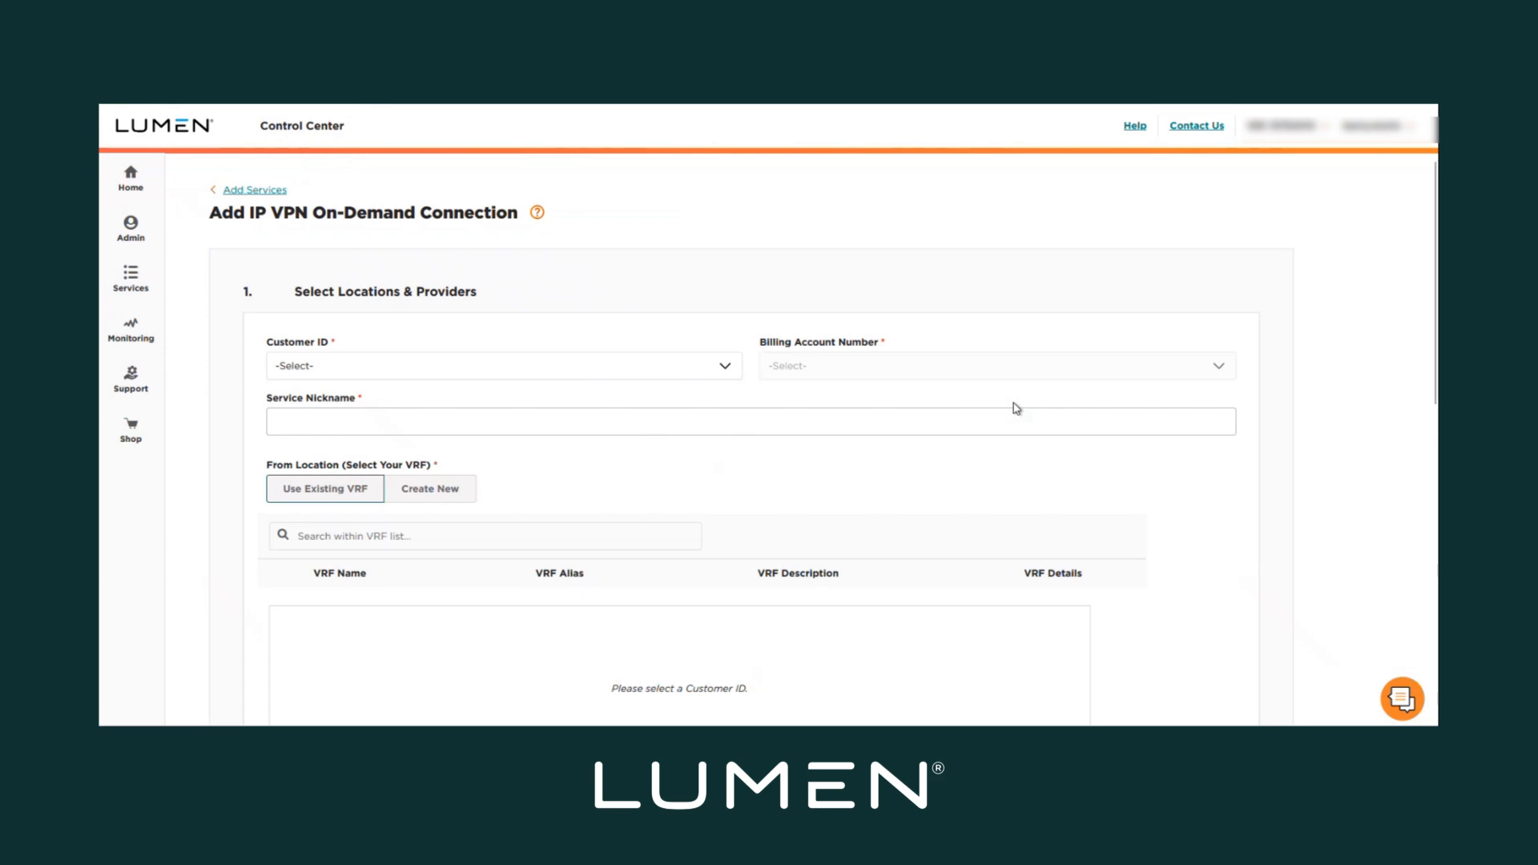
- Select the customer ID and billing account number, and set the service nickname to Striped Bass Fastconnect
click(712, 370)
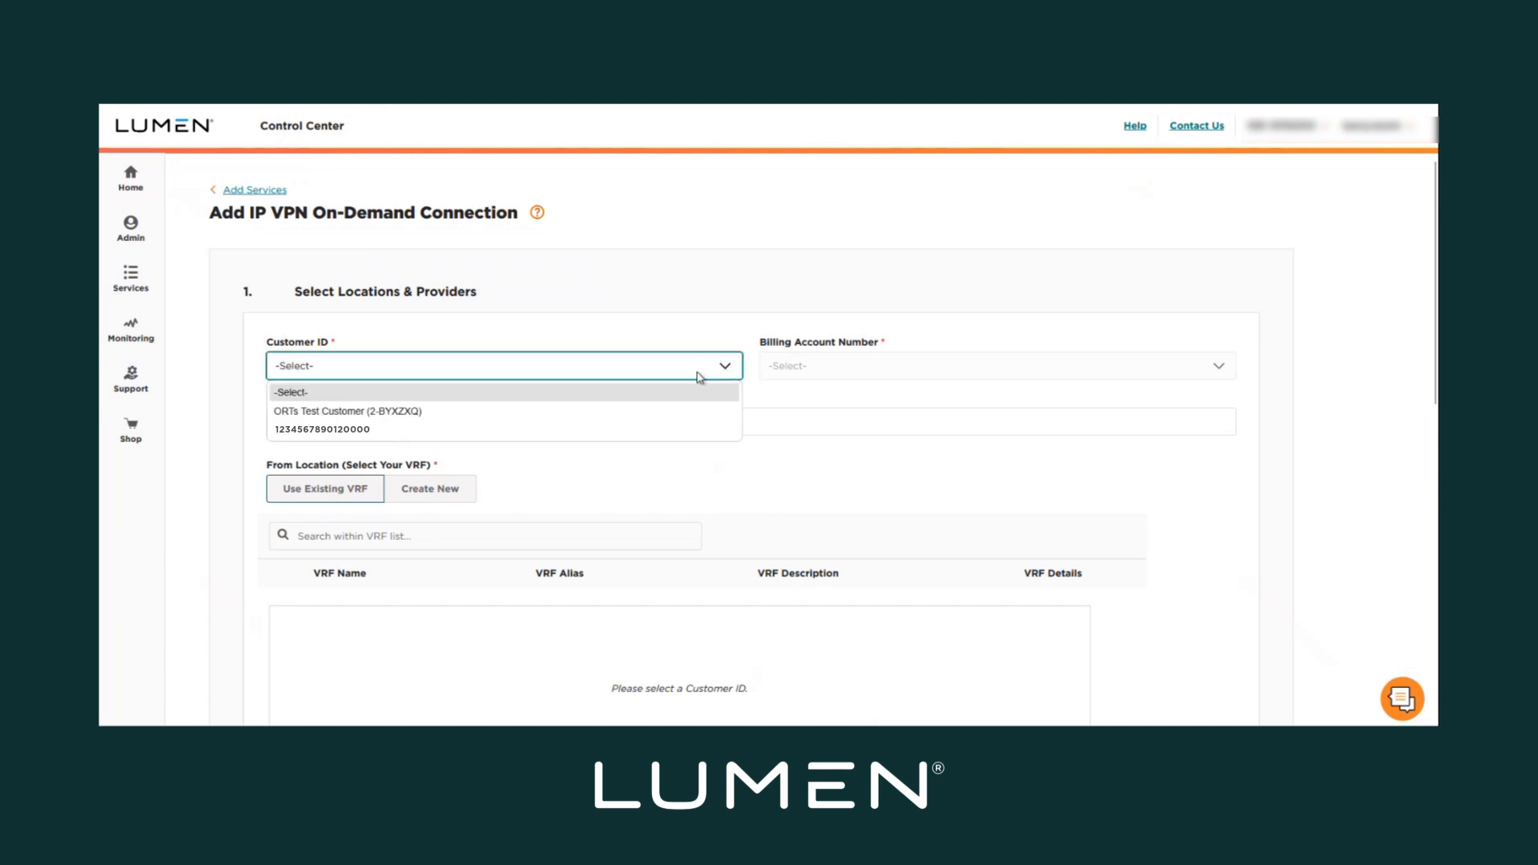
click(320, 433)
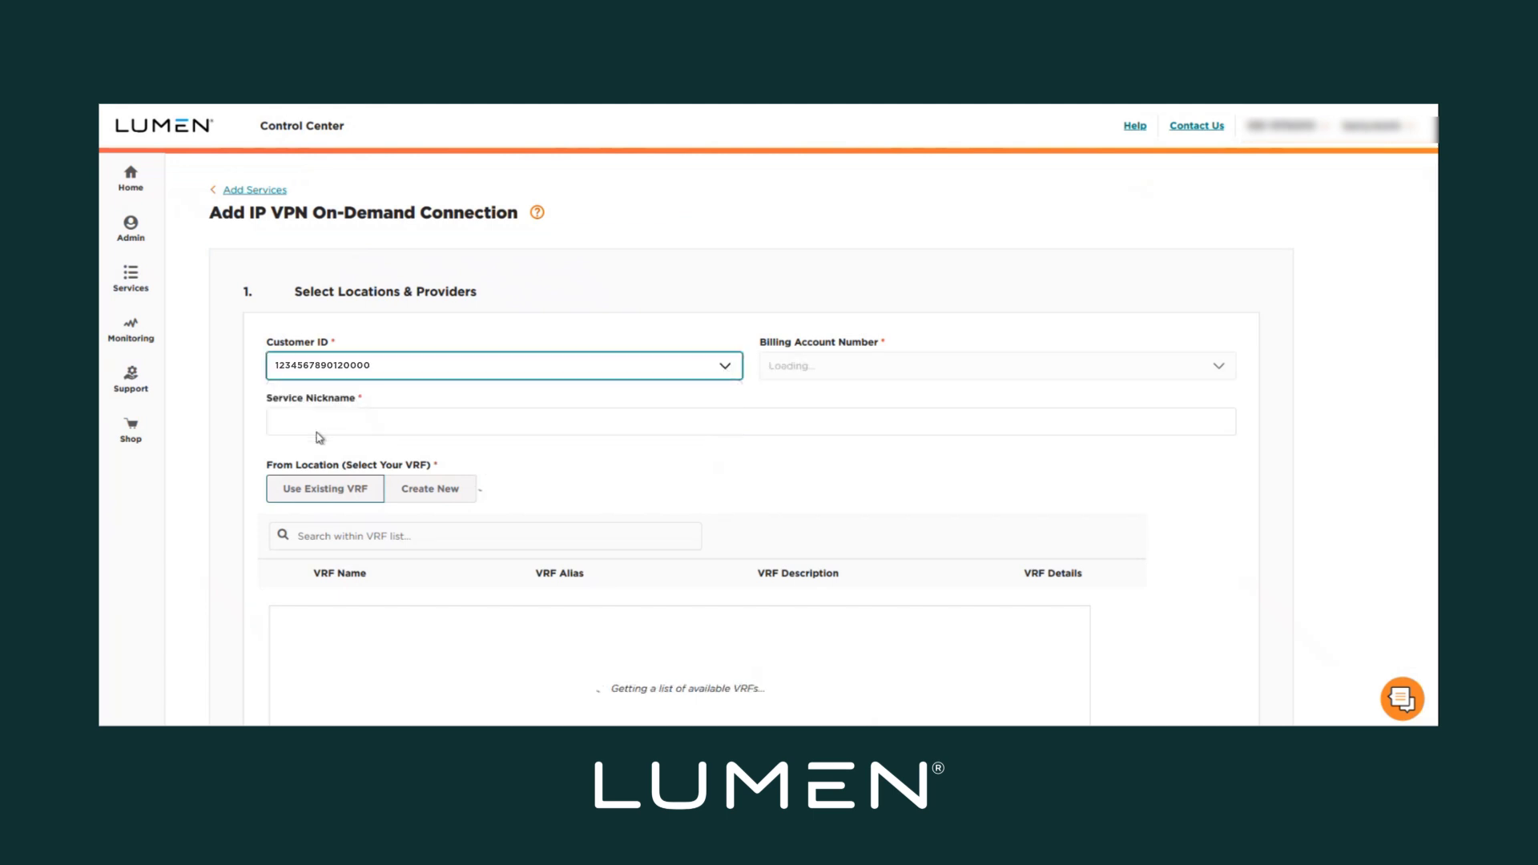
scroll(319, 438, down, 2)
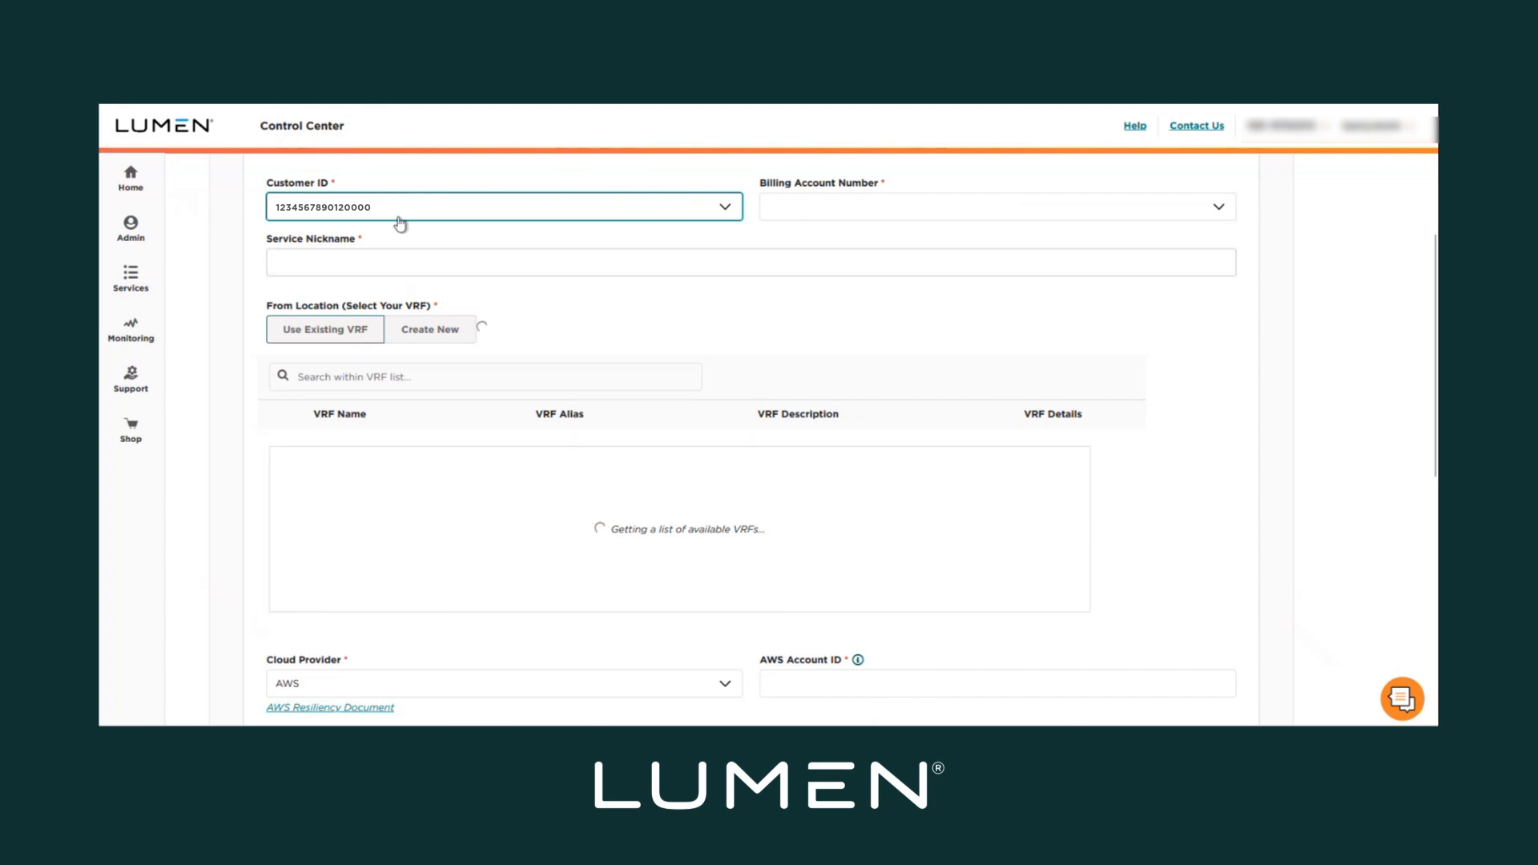
click(391, 264)
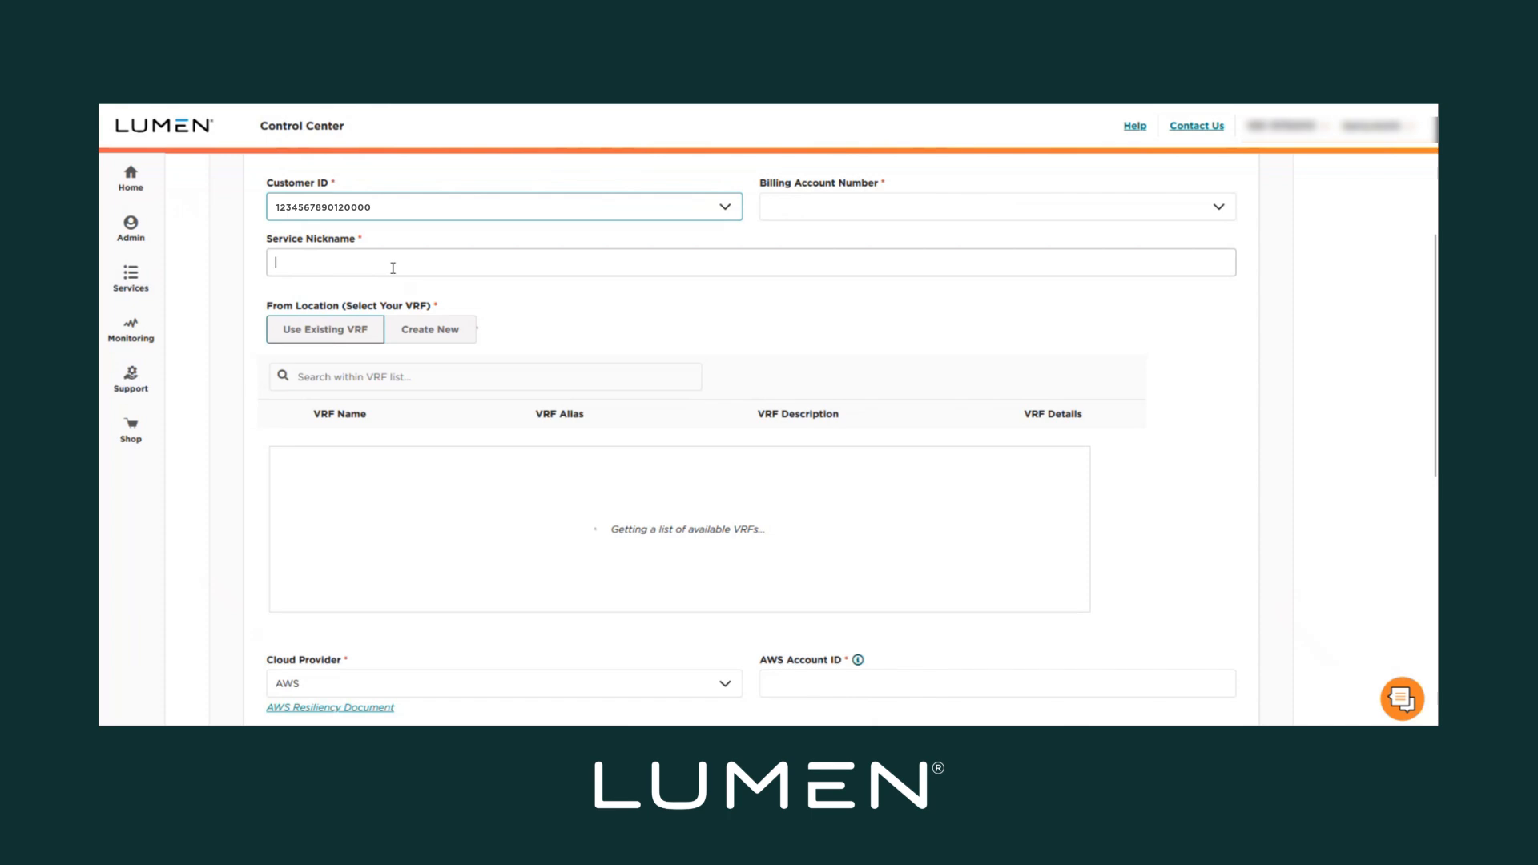
text(Striped Bass)
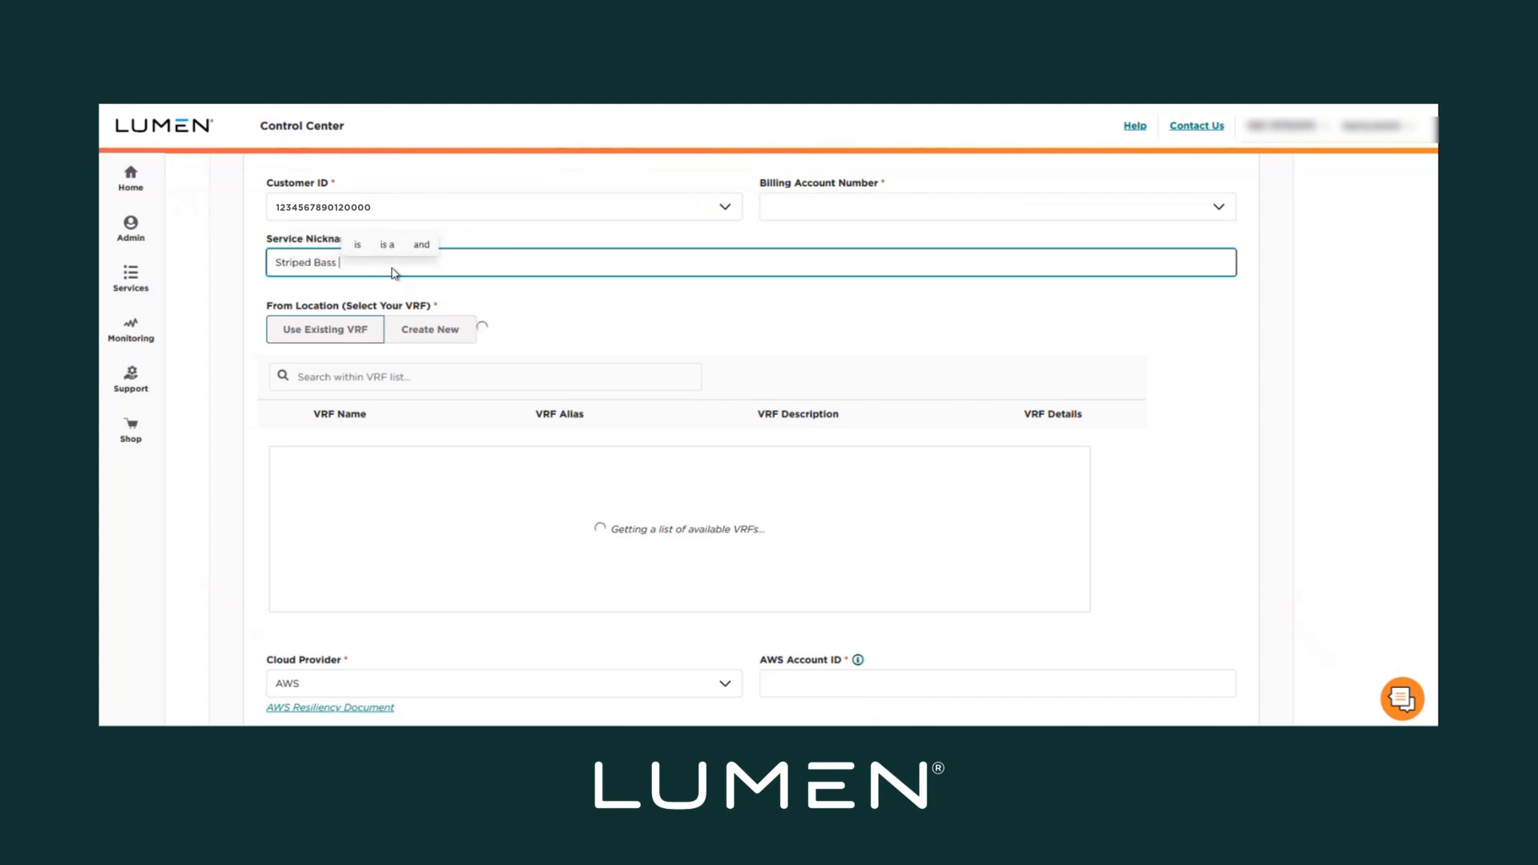
text( Fastconnect)
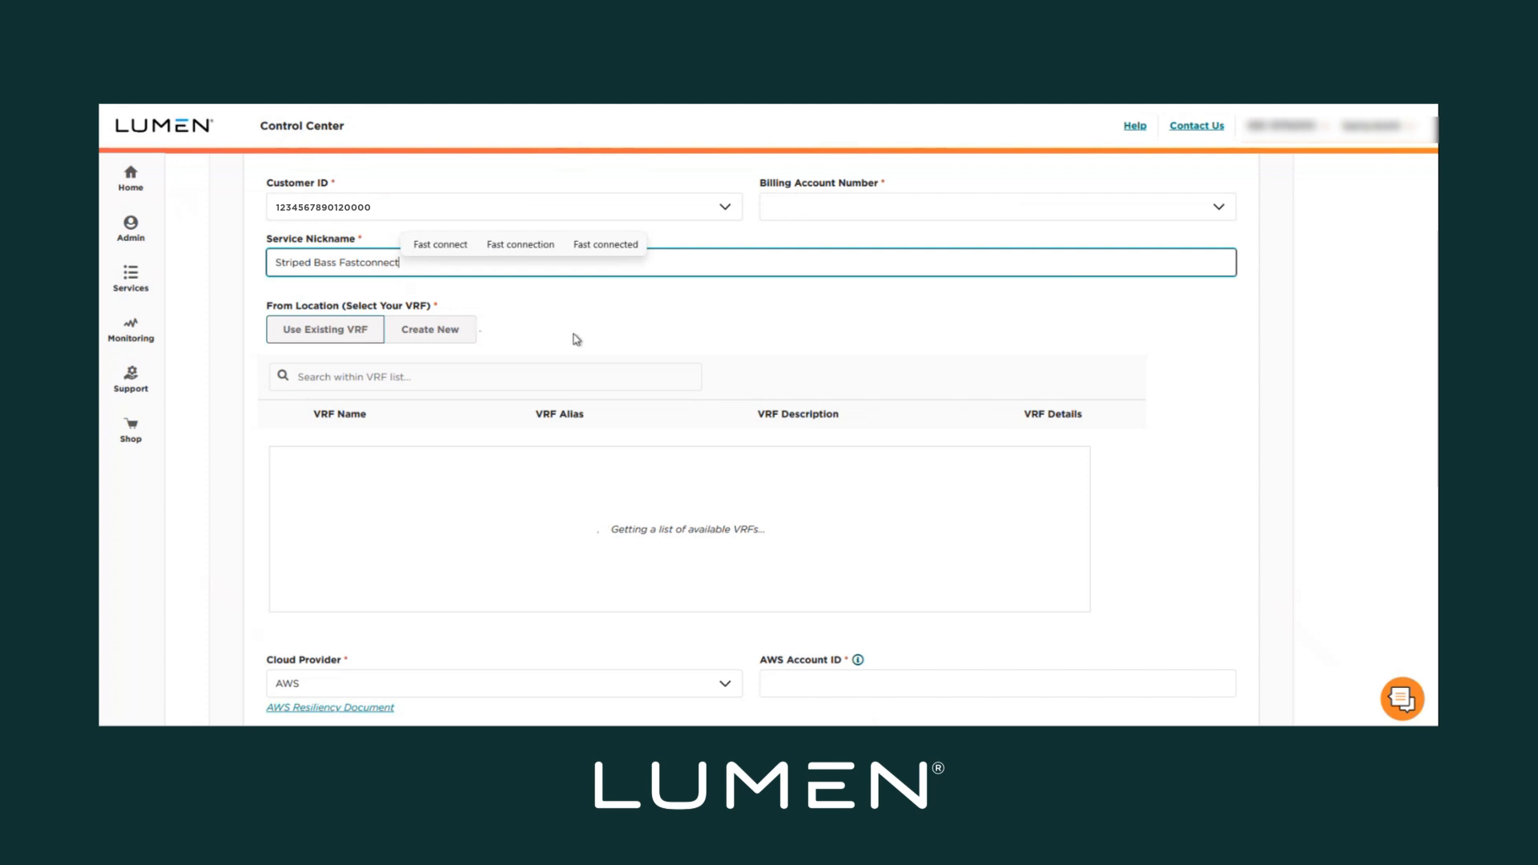
click(813, 219)
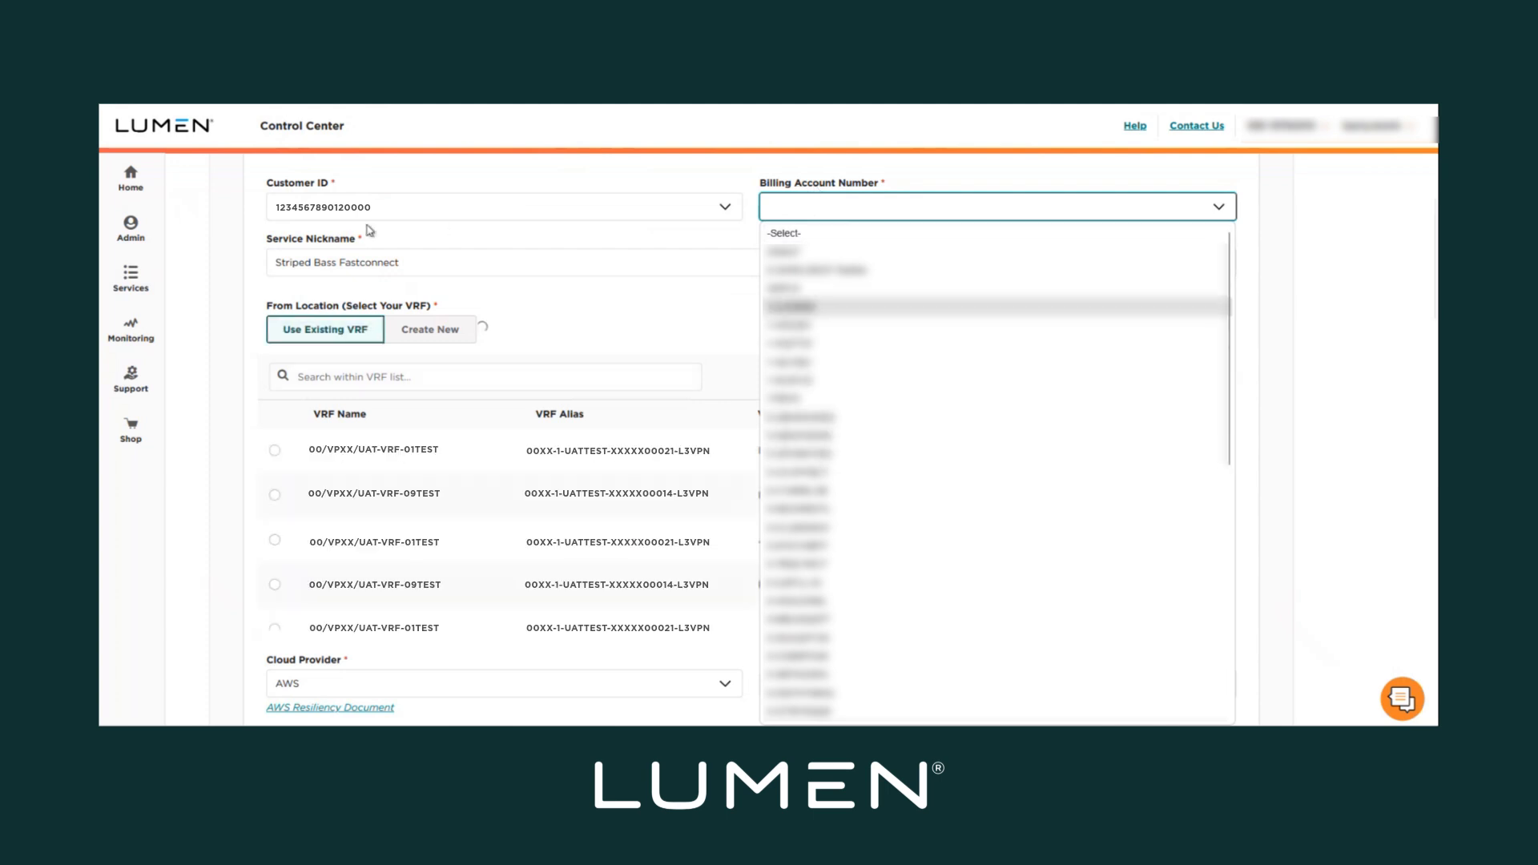
click(830, 317)
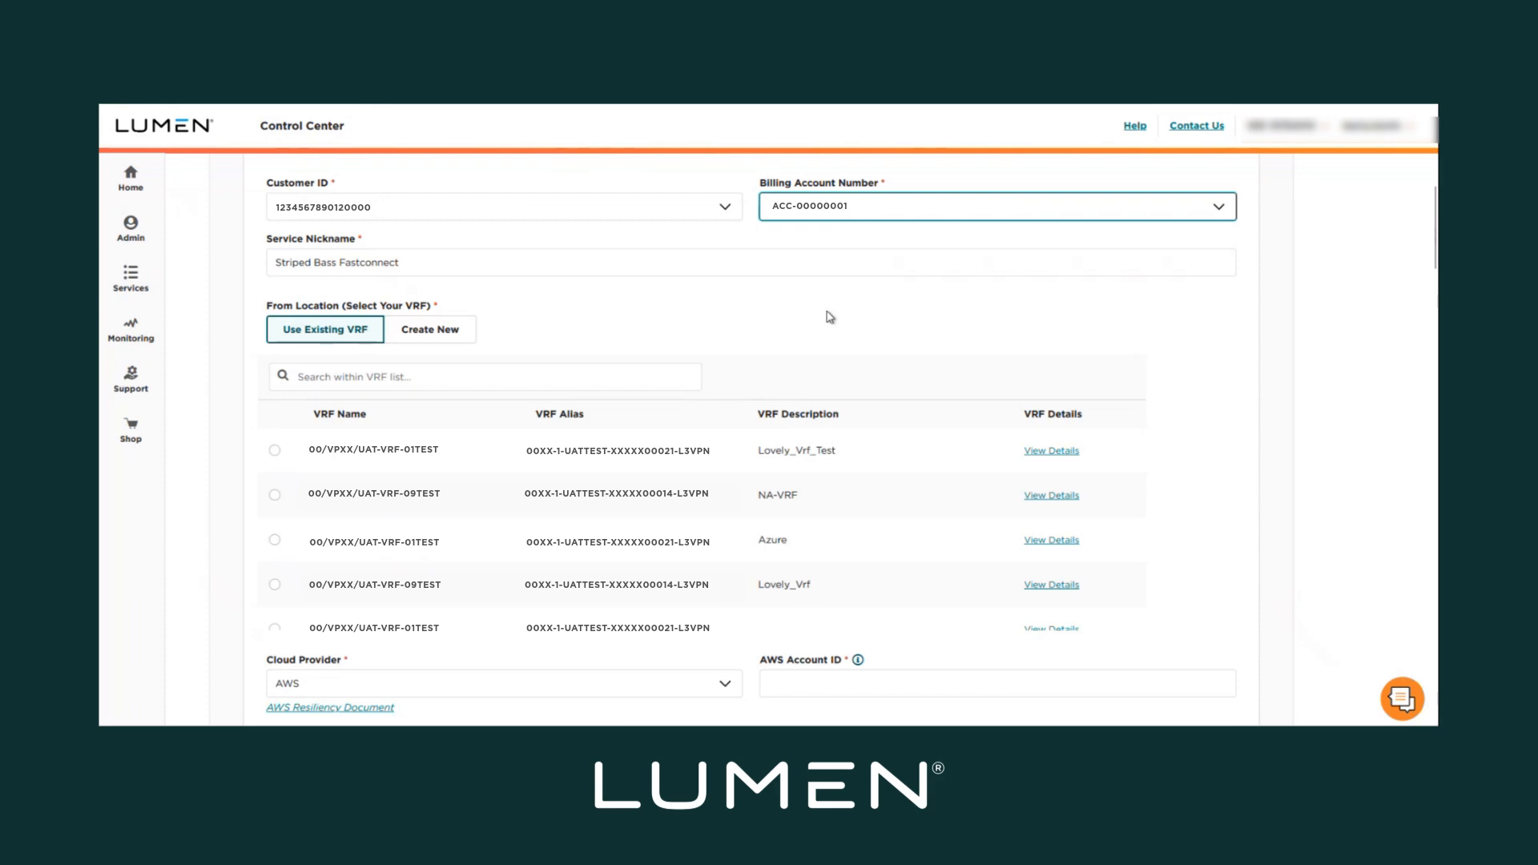
- Select the existing VRF described as Lovely_Vrf and set the cloud provider to Oracle
scroll(1239, 368, down, 3)
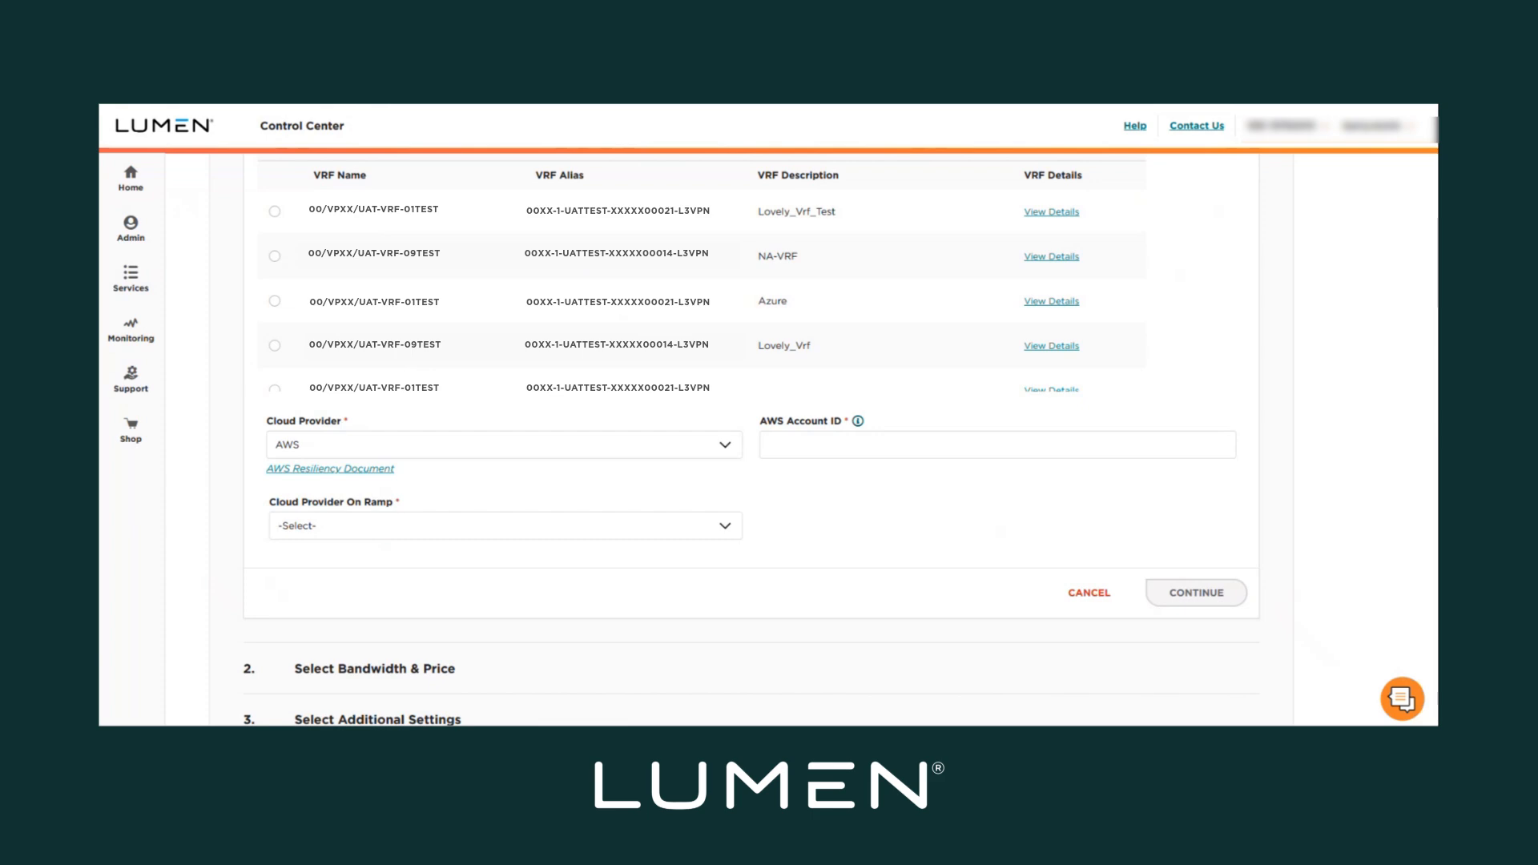
click(275, 345)
click(623, 447)
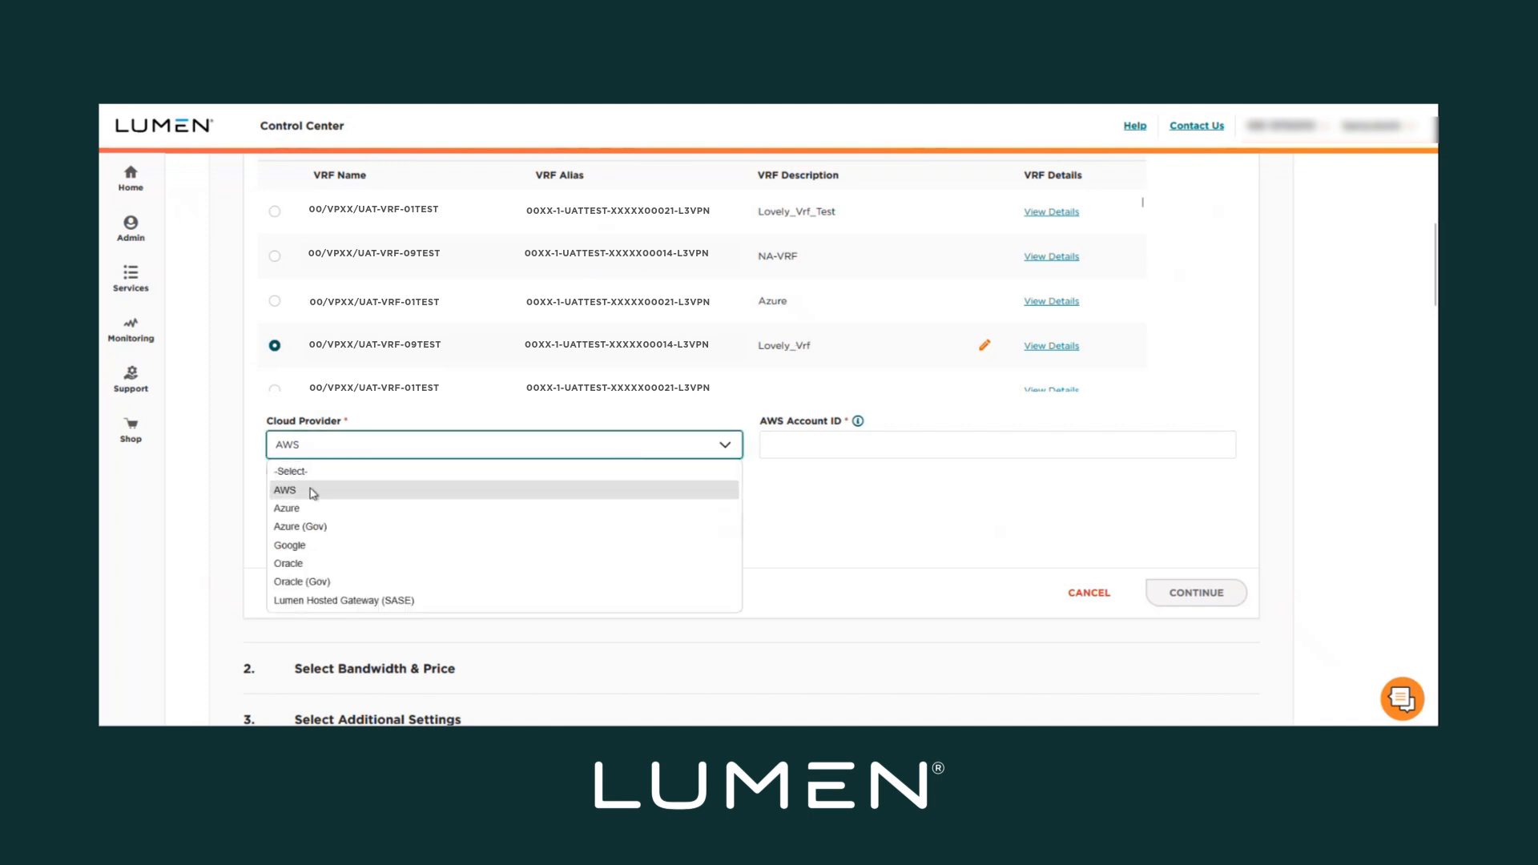
click(298, 564)
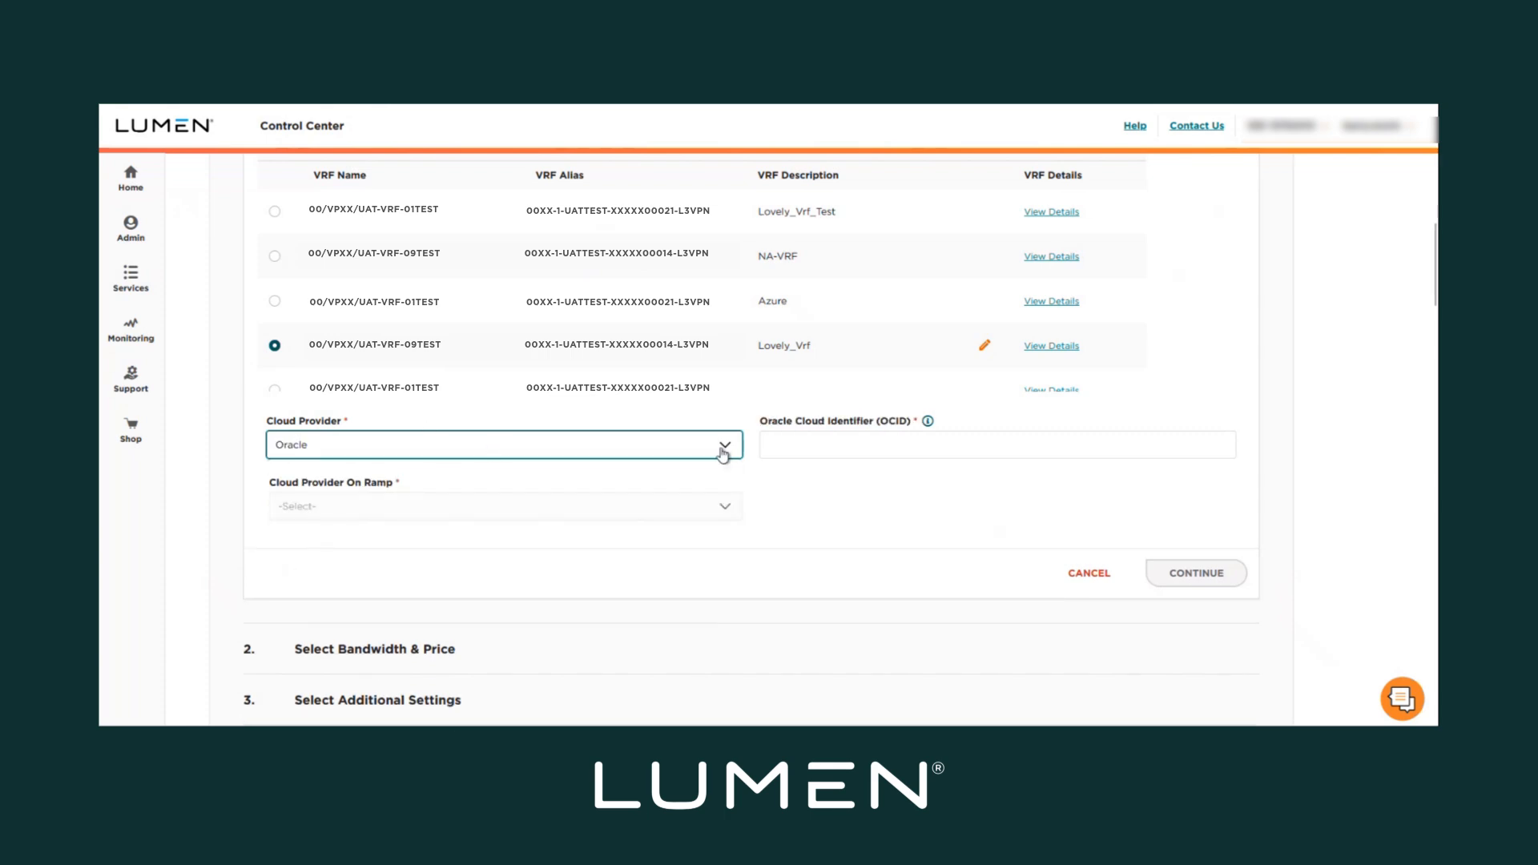
- Paste the copied OCID as the Oracle Cloud Identifier and continue to the bandwidth and price selection
click(812, 445)
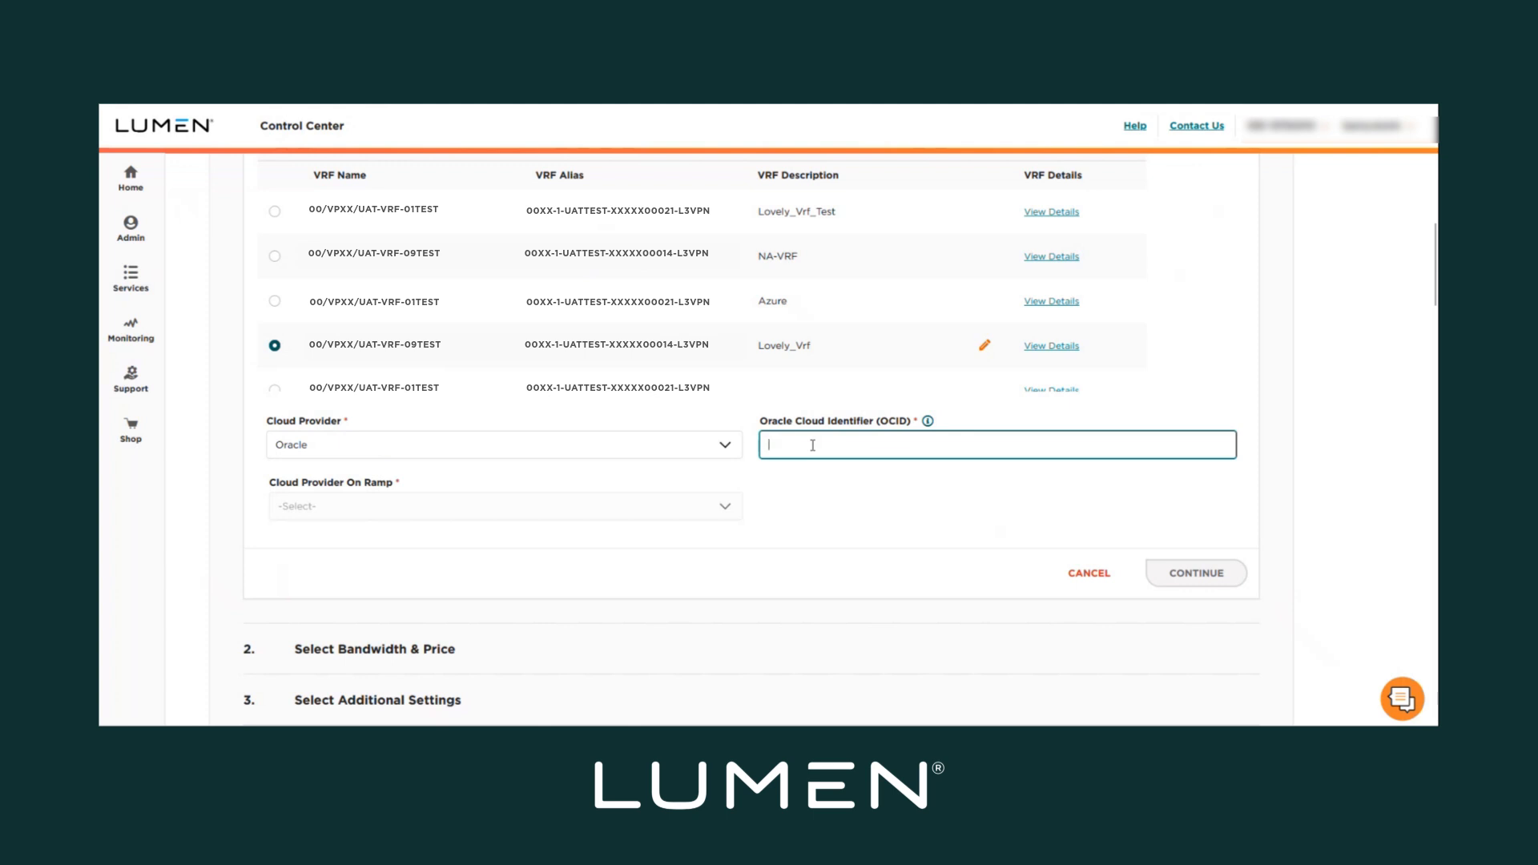
right_click(812, 445)
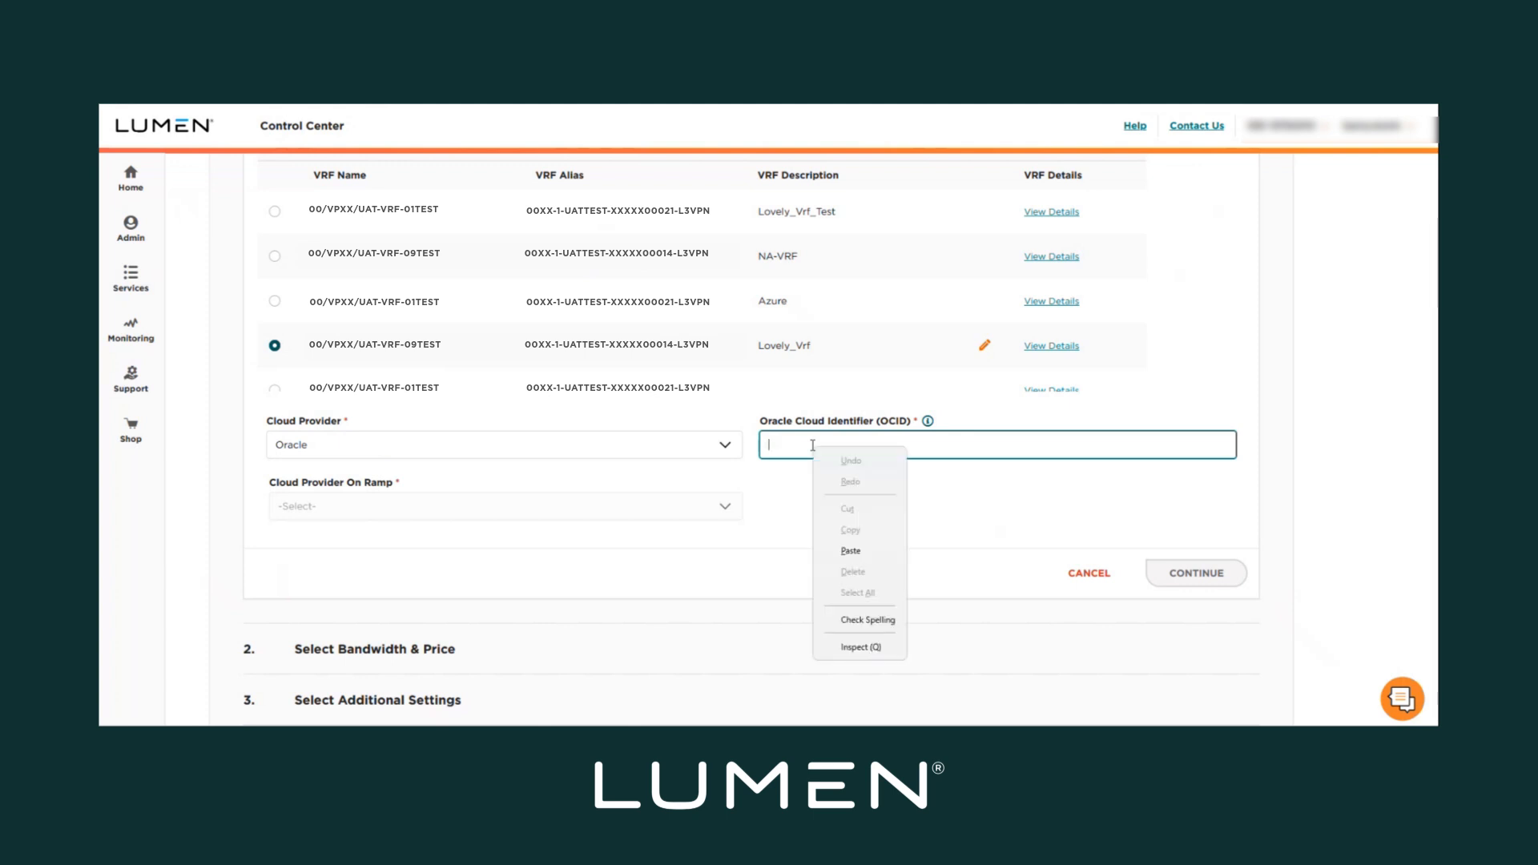
click(850, 552)
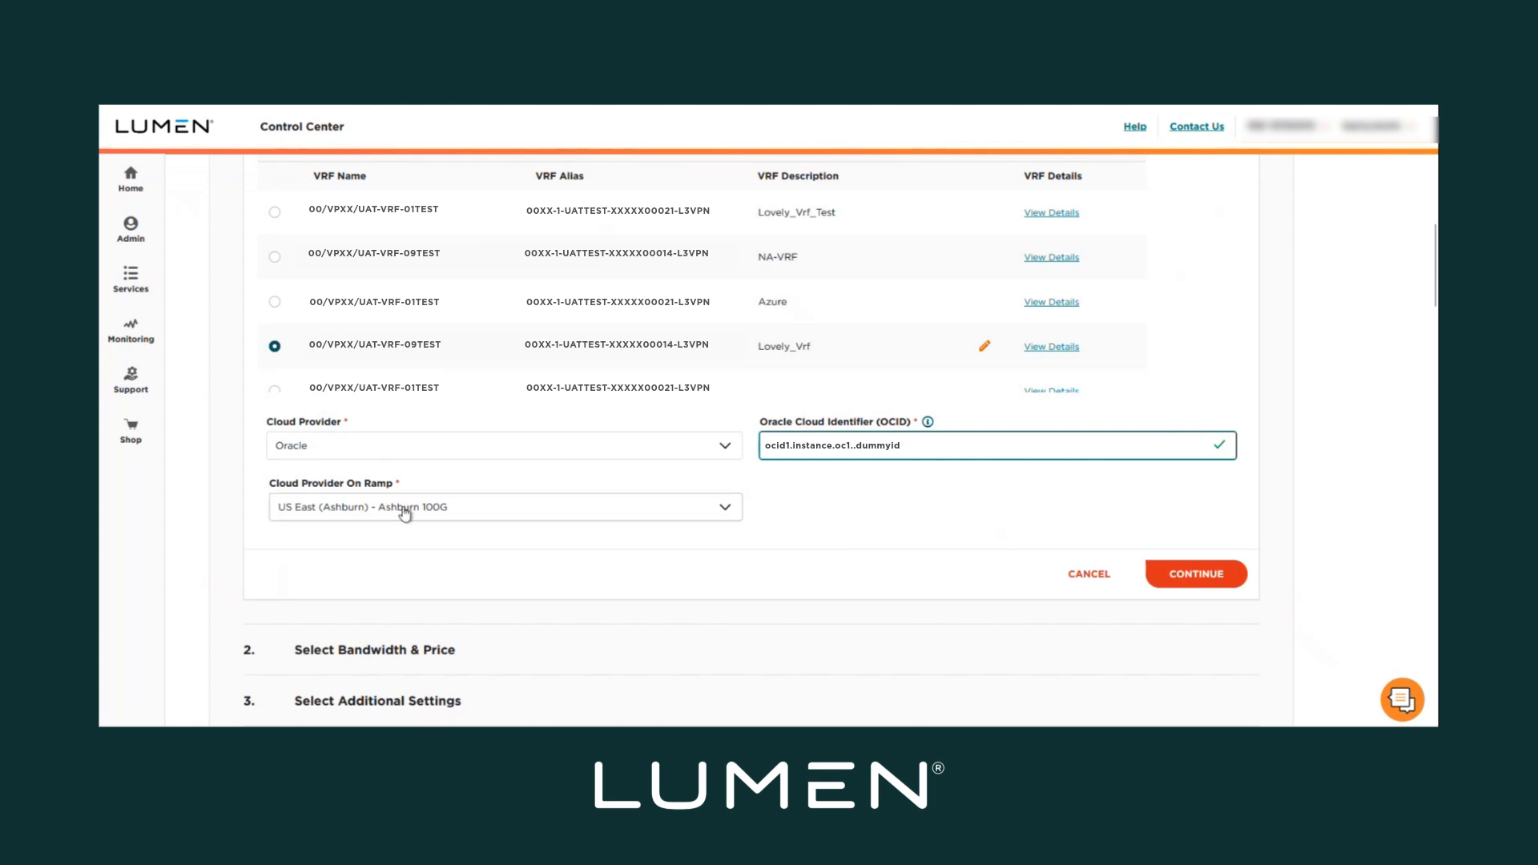
click(1202, 577)
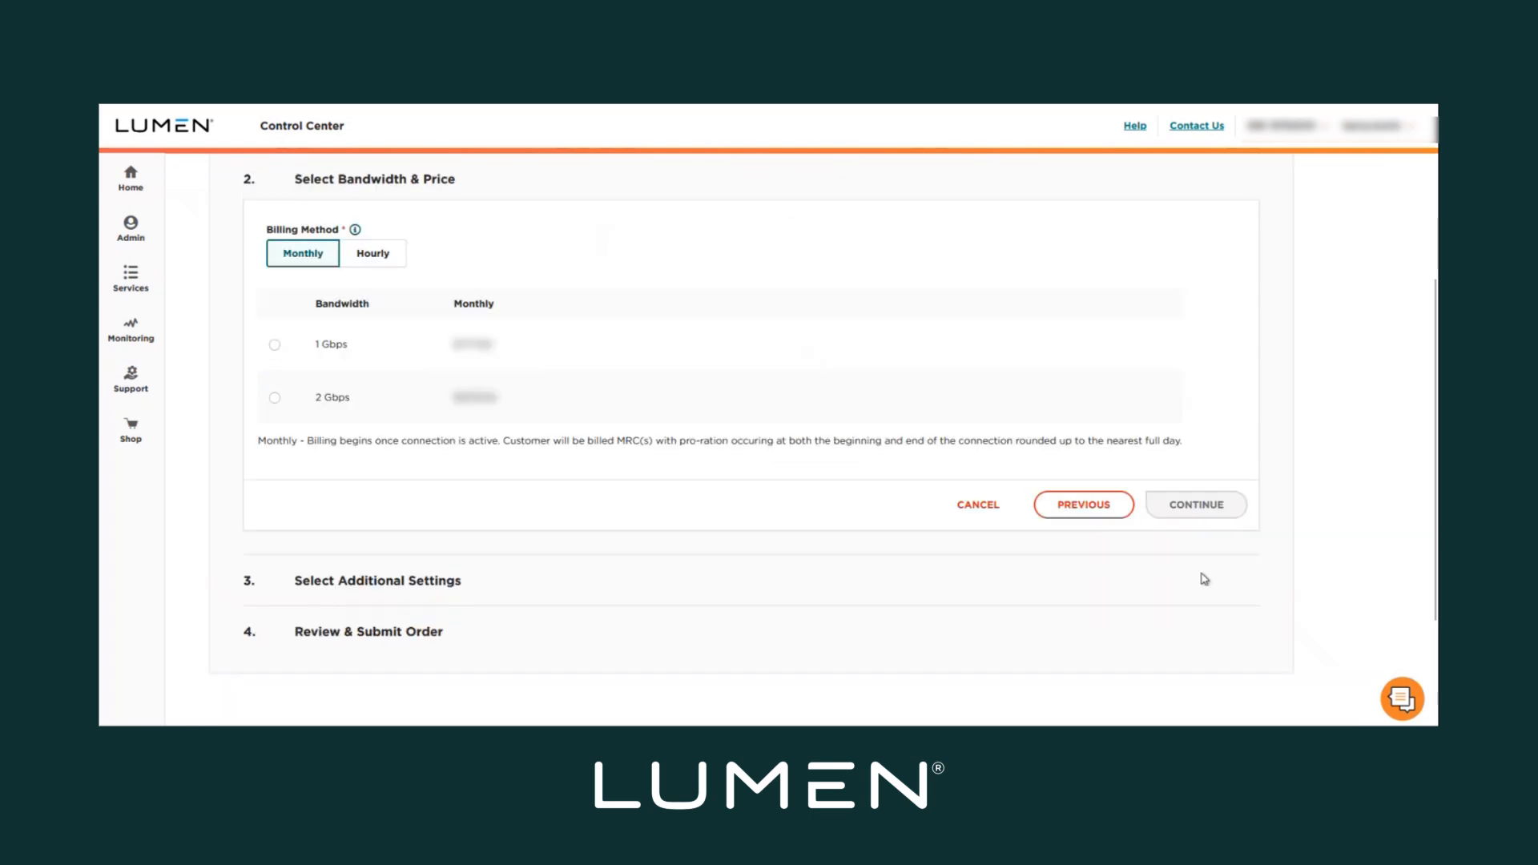